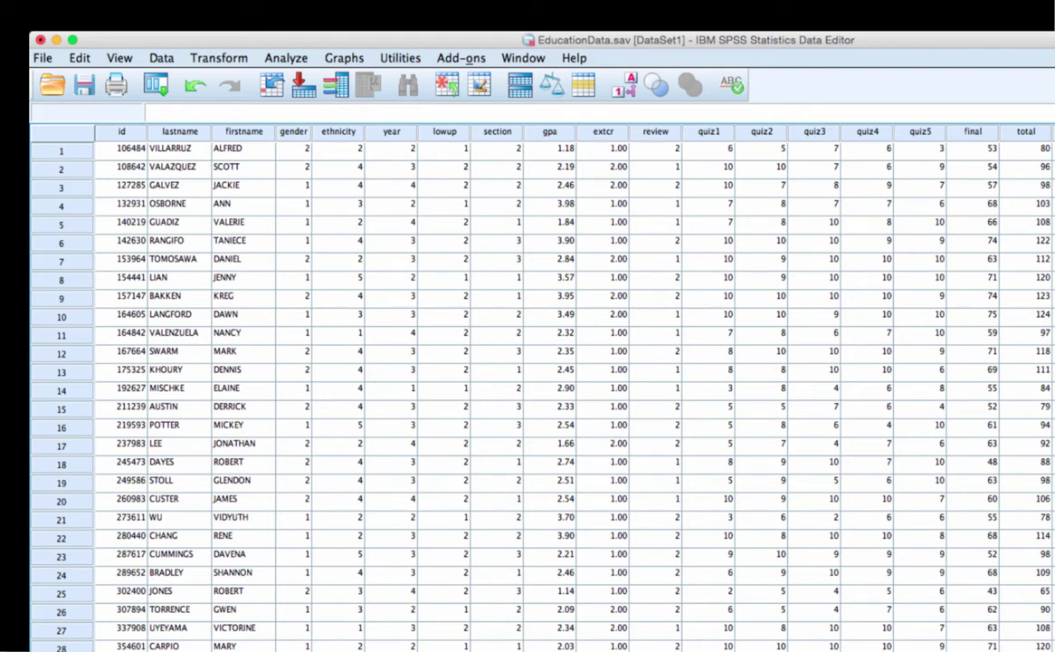
Check the value labels defined for section in Variable View, then return to the data grid.
key("ctrl+t")
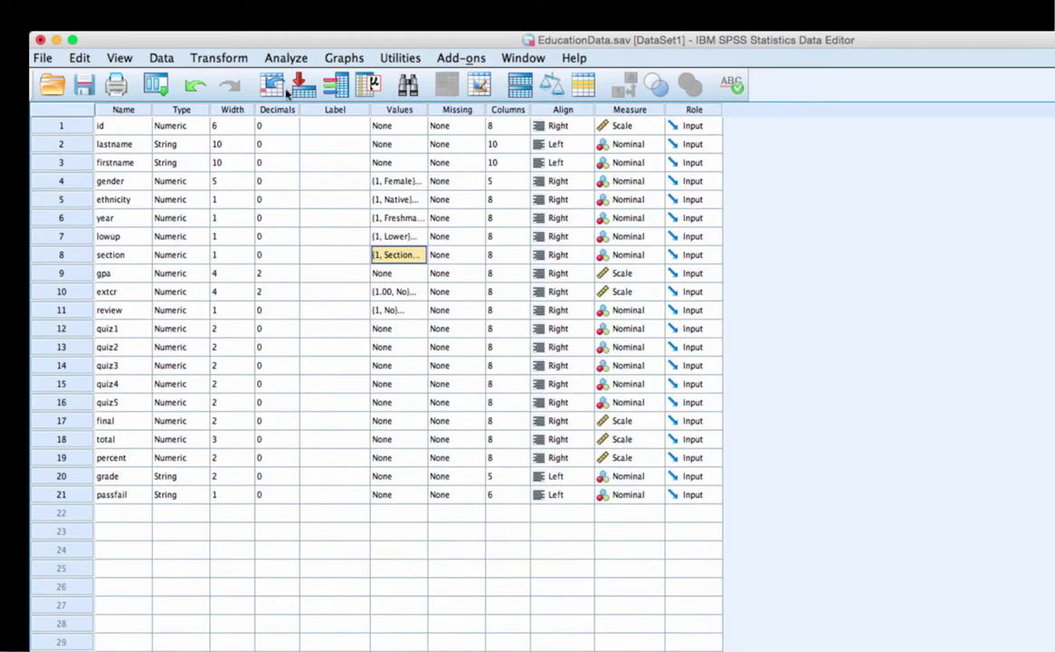
left_click(415, 255)
left_click(415, 256)
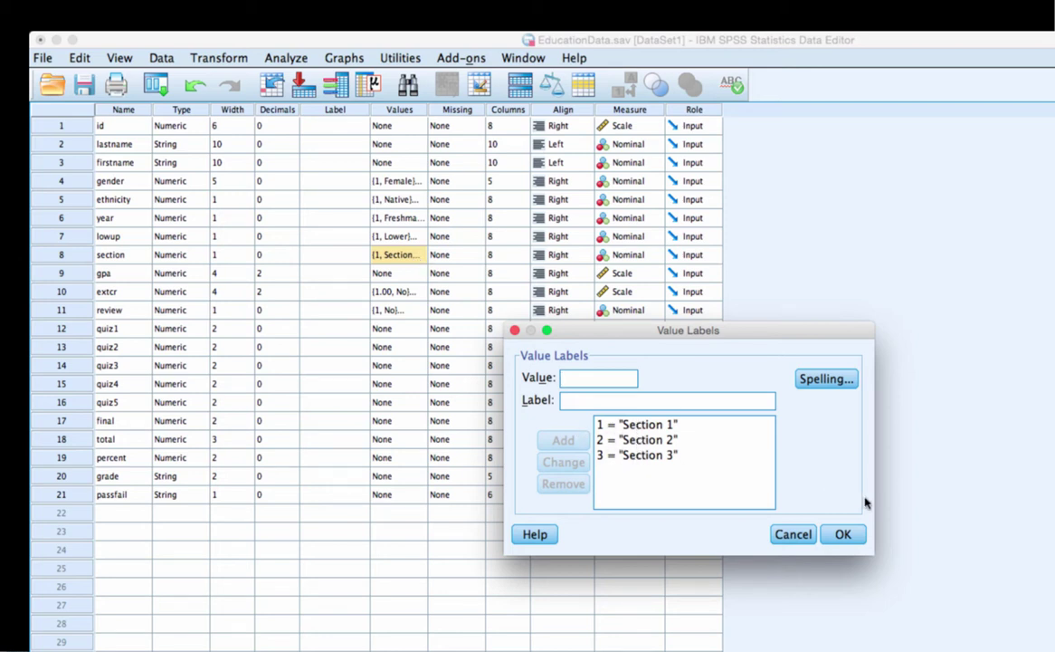
left_click(841, 535)
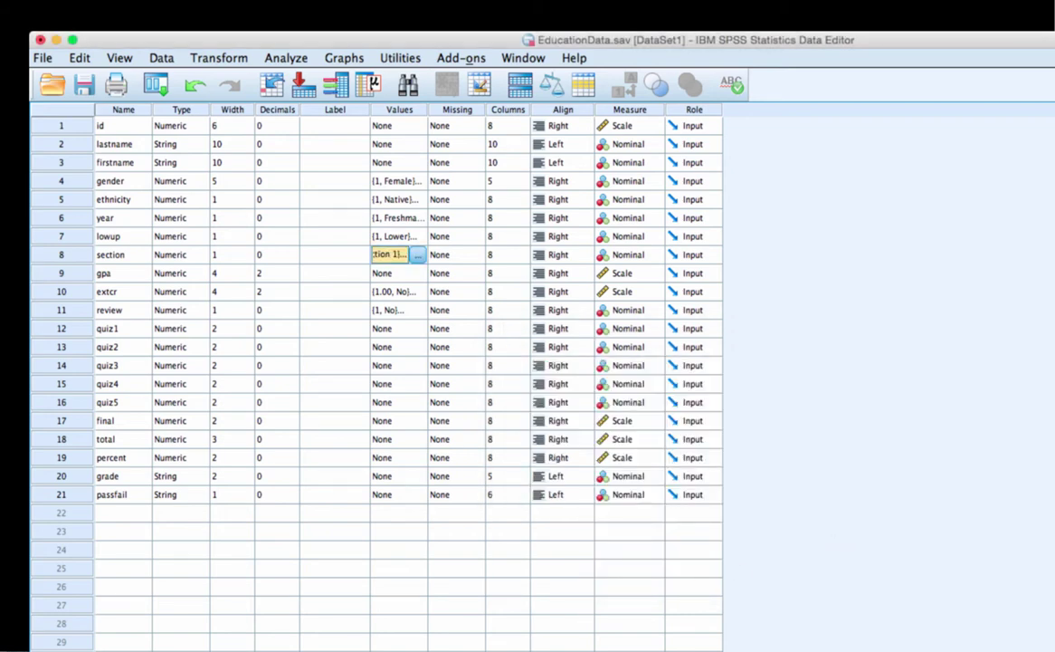
key("super+t")
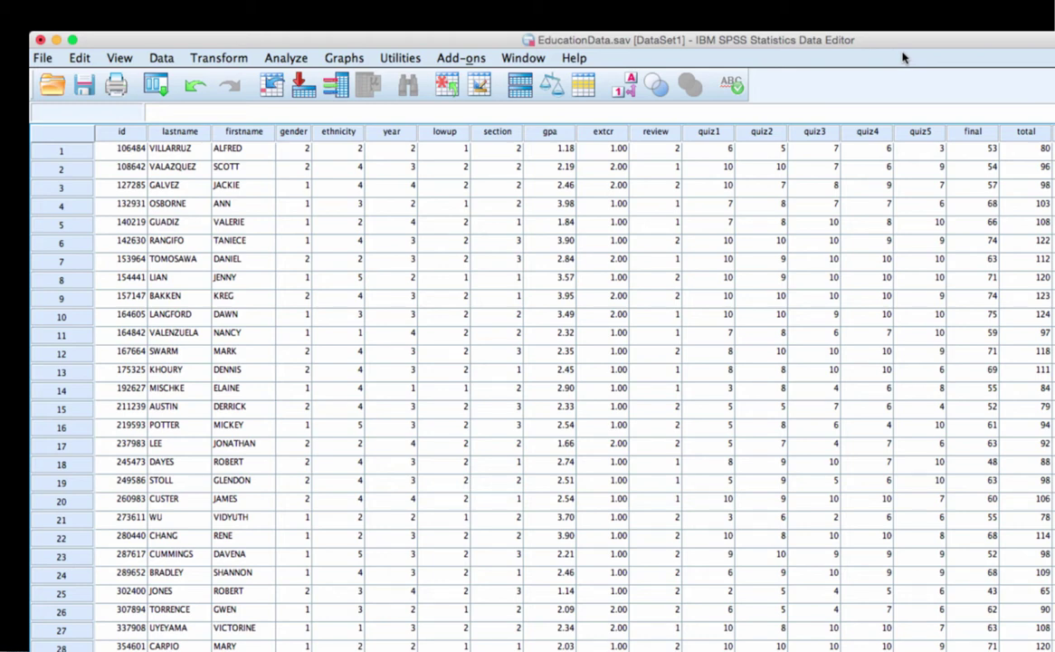
Open the Explore procedure under Analyze > Descriptive Statistics.
left_click(305, 60)
mouse_move(317, 109)
mouse_move(291, 97)
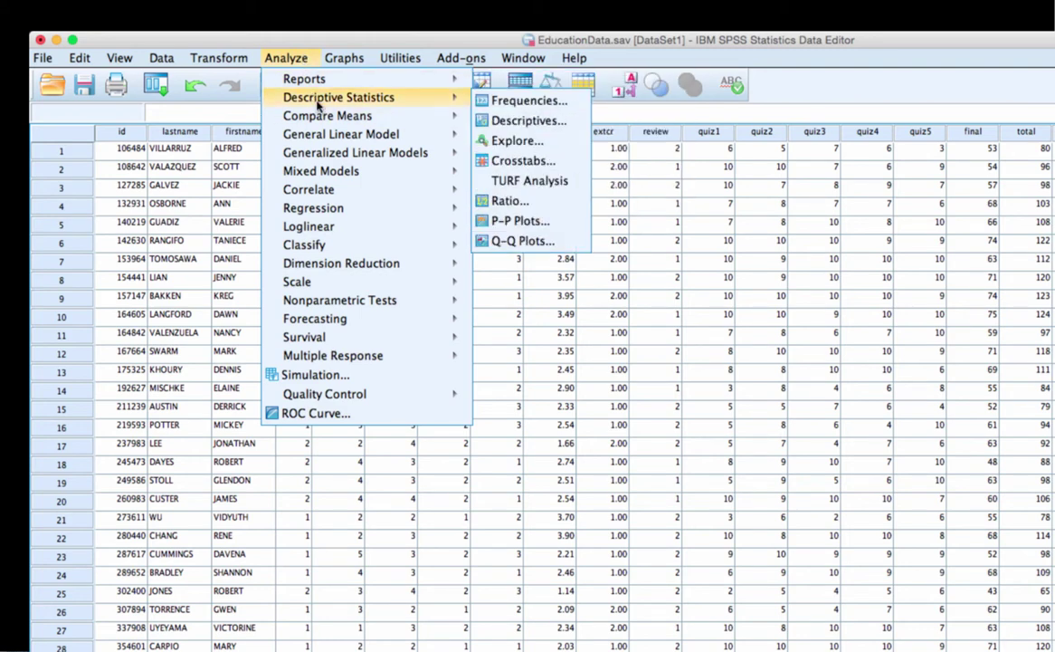
left_click(514, 141)
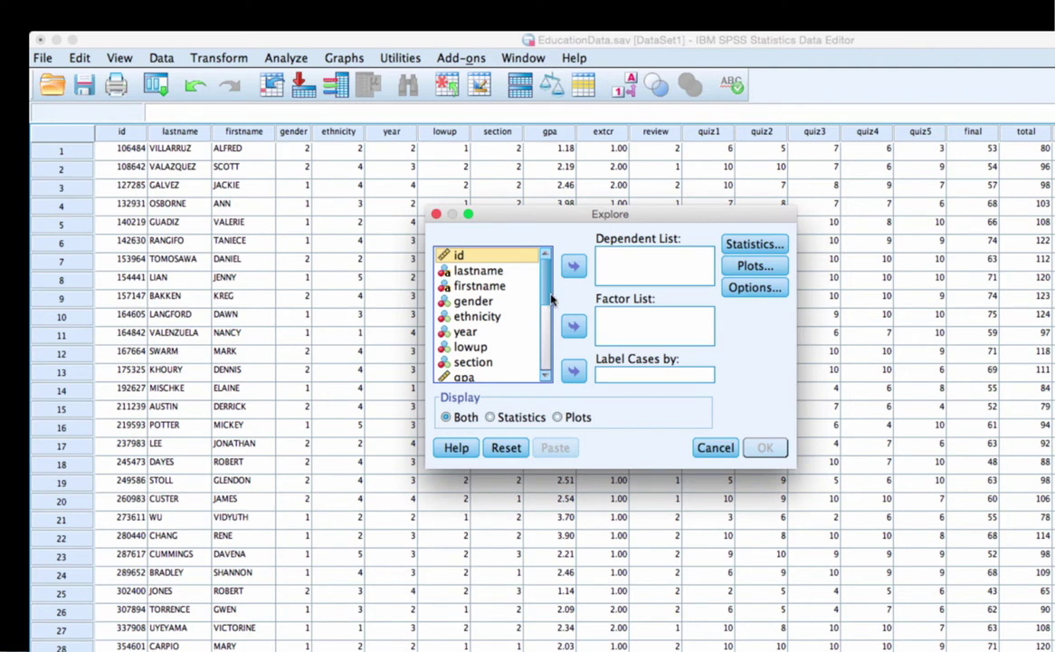
Put section in the Factor List and quiz3 in the Dependent List.
scroll(504, 275, "down", 4)
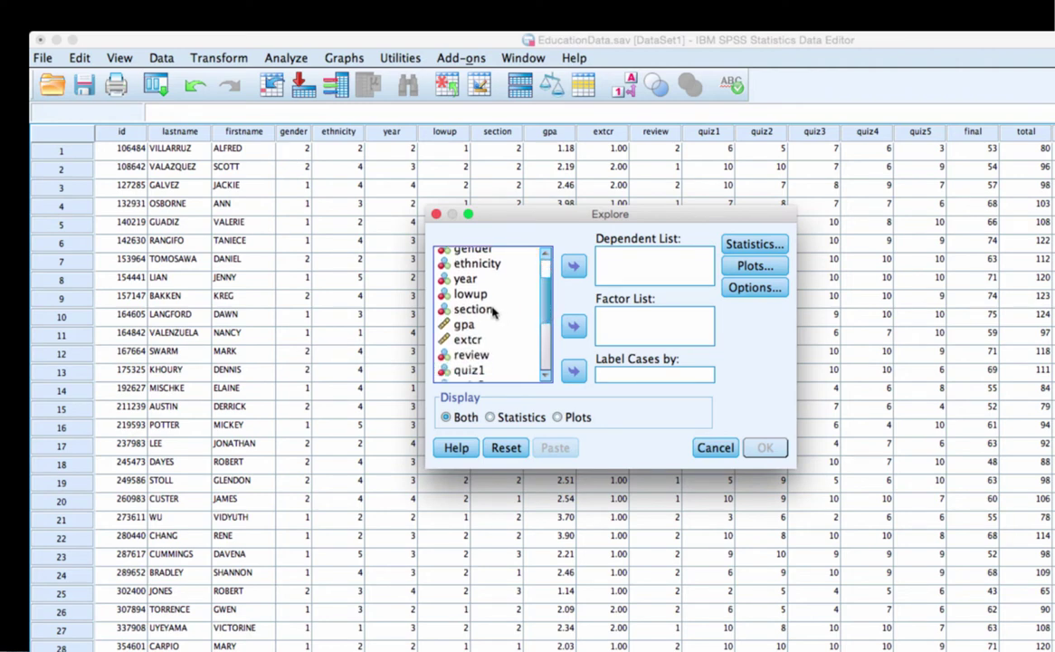
left_click(494, 311)
left_click(573, 326)
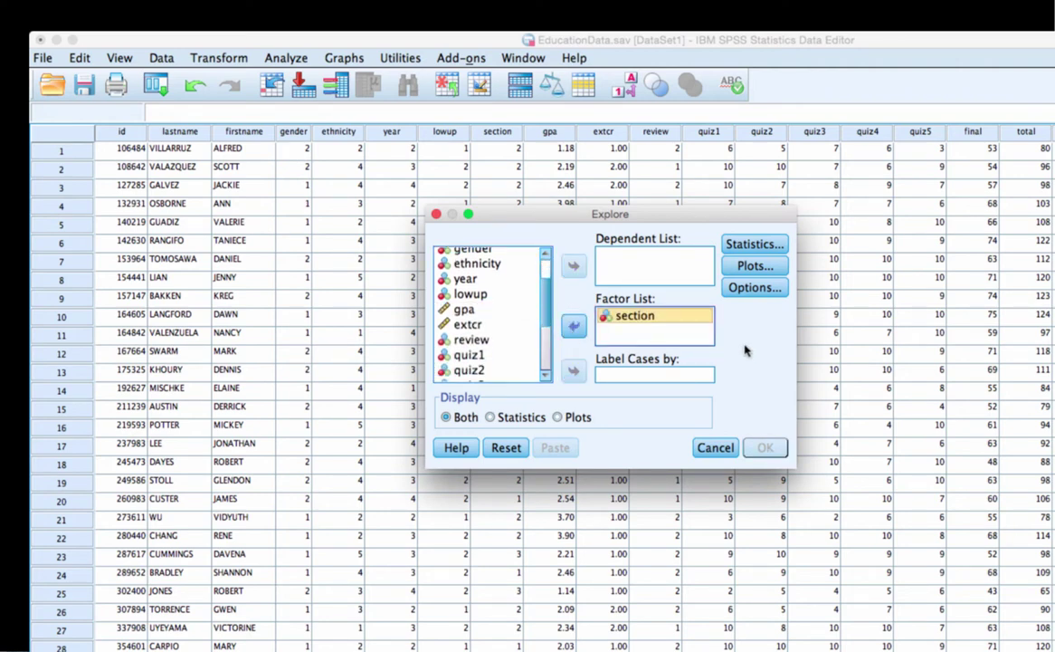
scroll(543, 335, "down", 1)
scroll(543, 335, "down", 3)
left_click(482, 336)
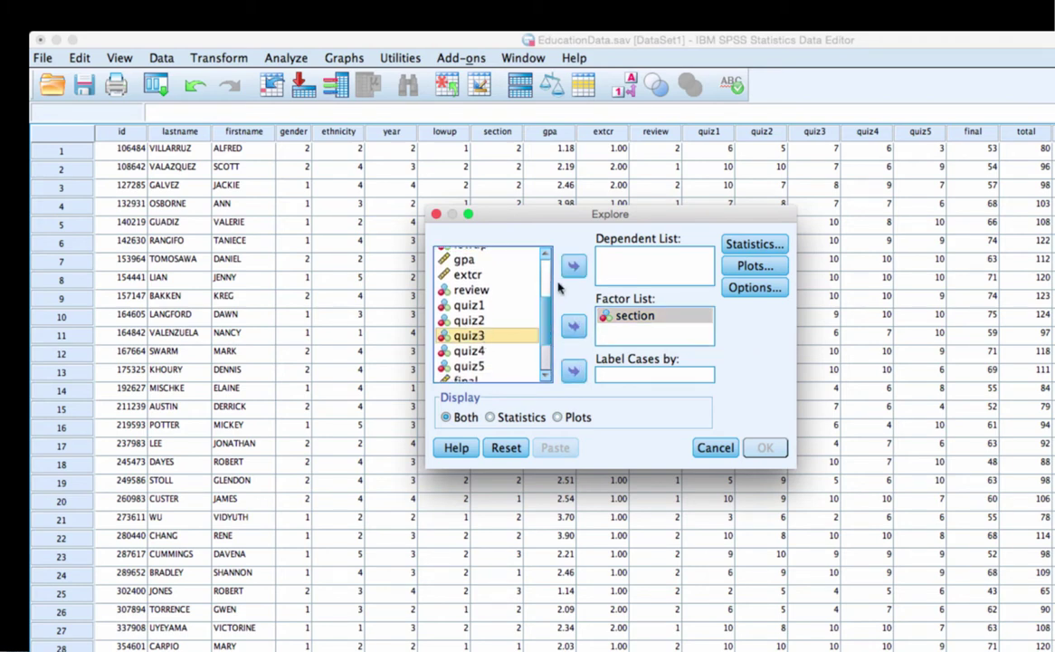
left_click(573, 265)
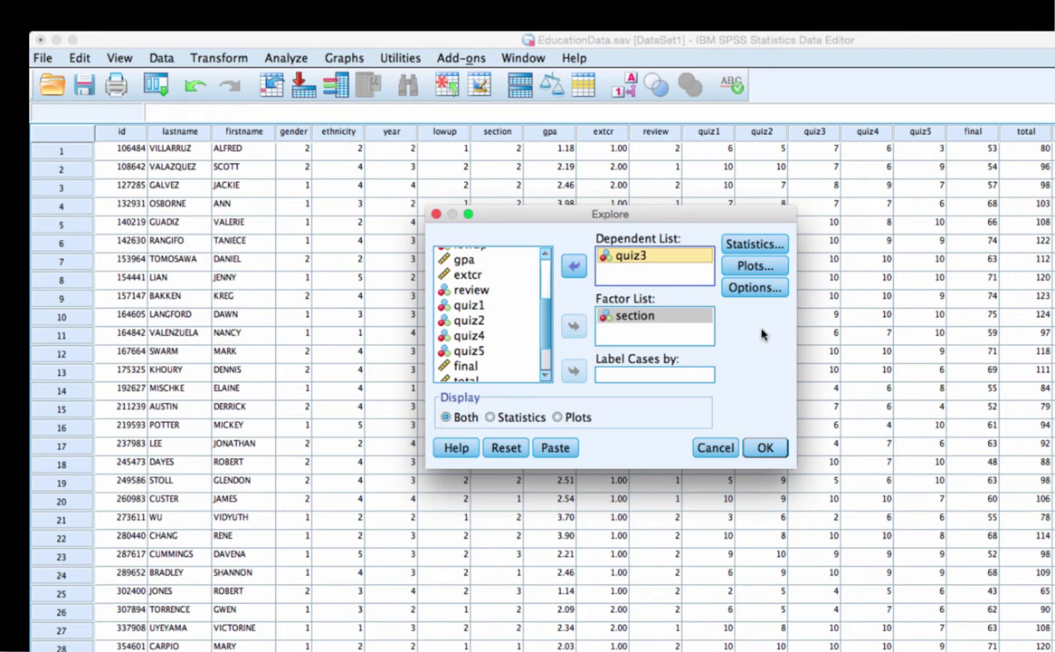
Turn on Normality plots with tests in the Explore Plots options.
left_click(752, 266)
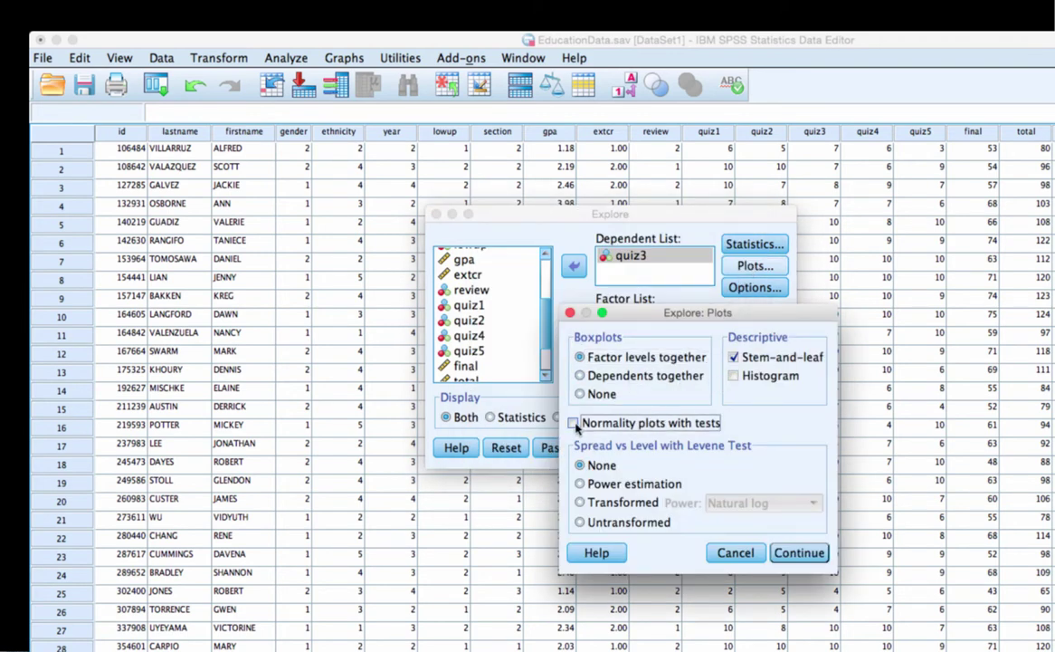
left_click(573, 423)
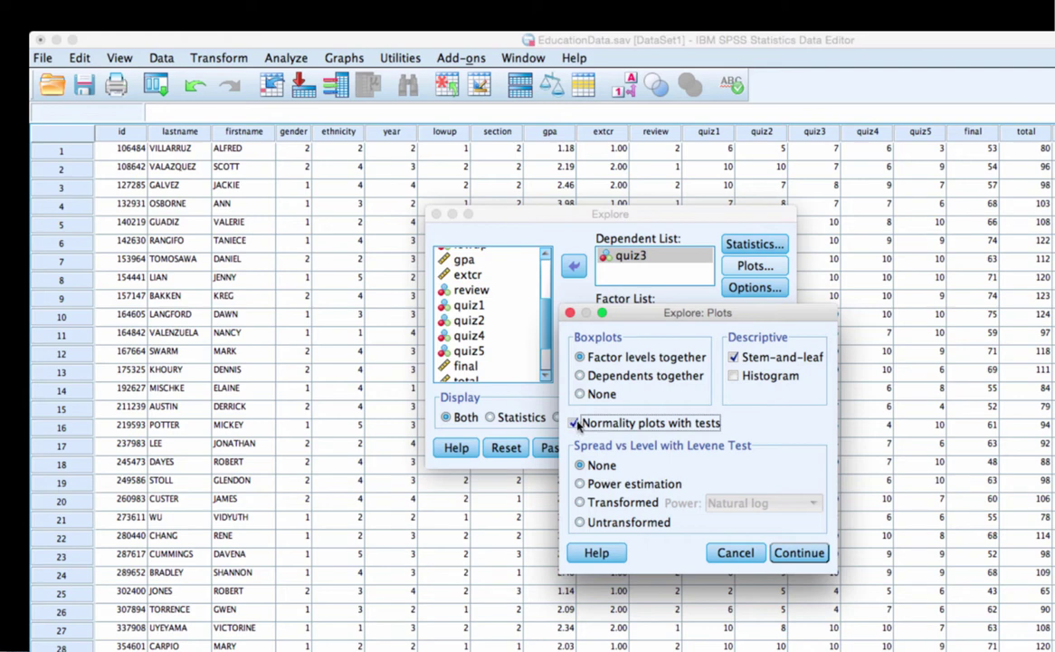
left_click(784, 556)
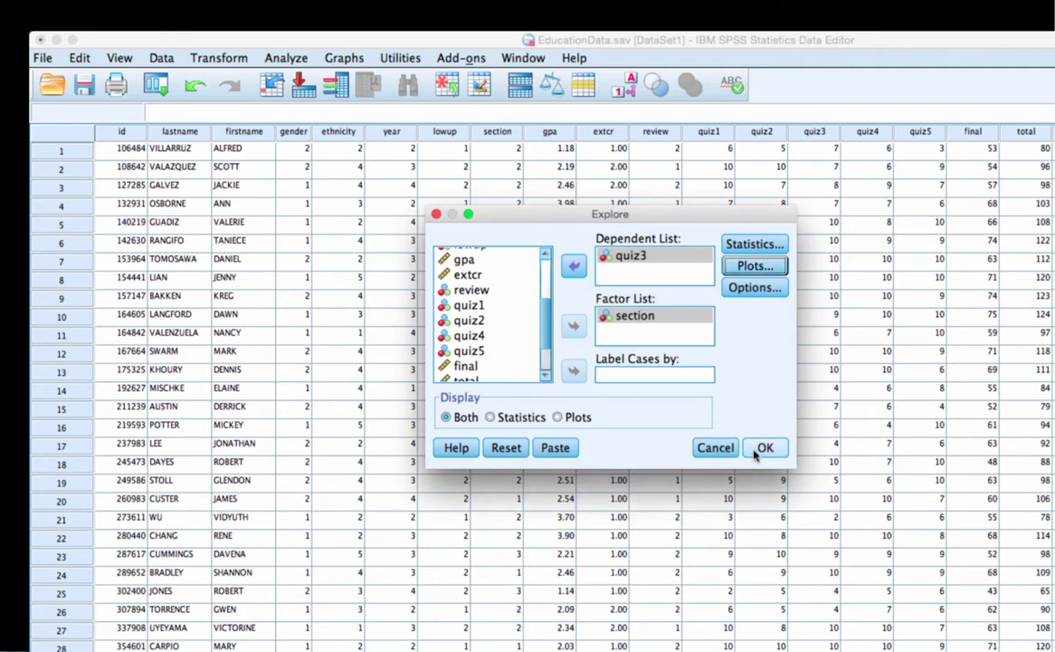
Run Explore and scroll the output through Descriptives to the Tests of Normality table.
left_click(763, 448)
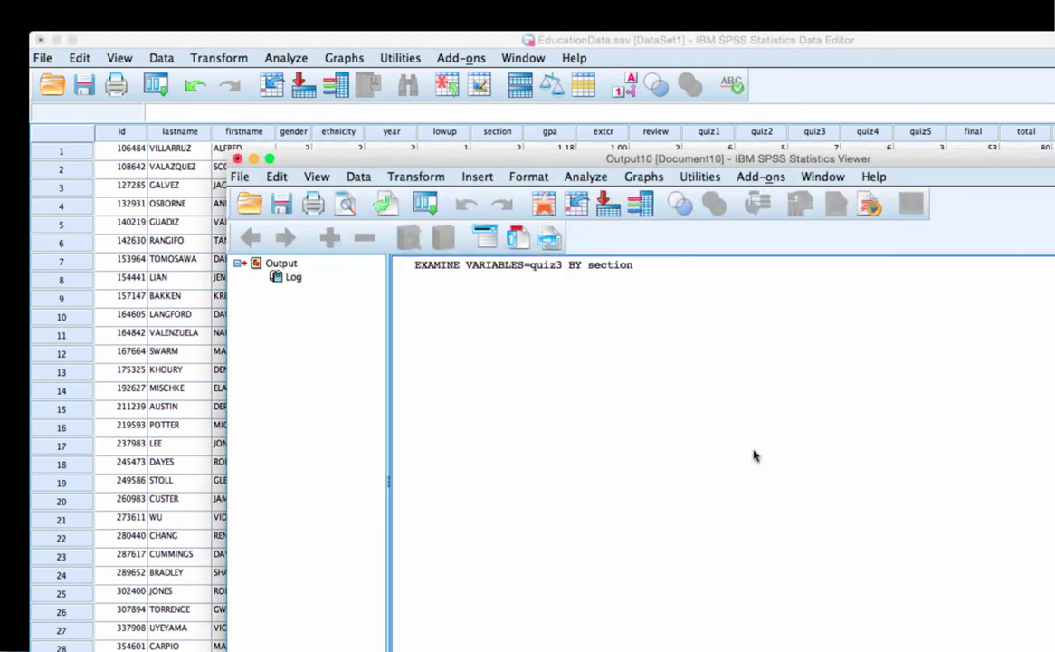
left_click_drag(604, 161, 571, 65)
scroll(898, 412, "down", 5)
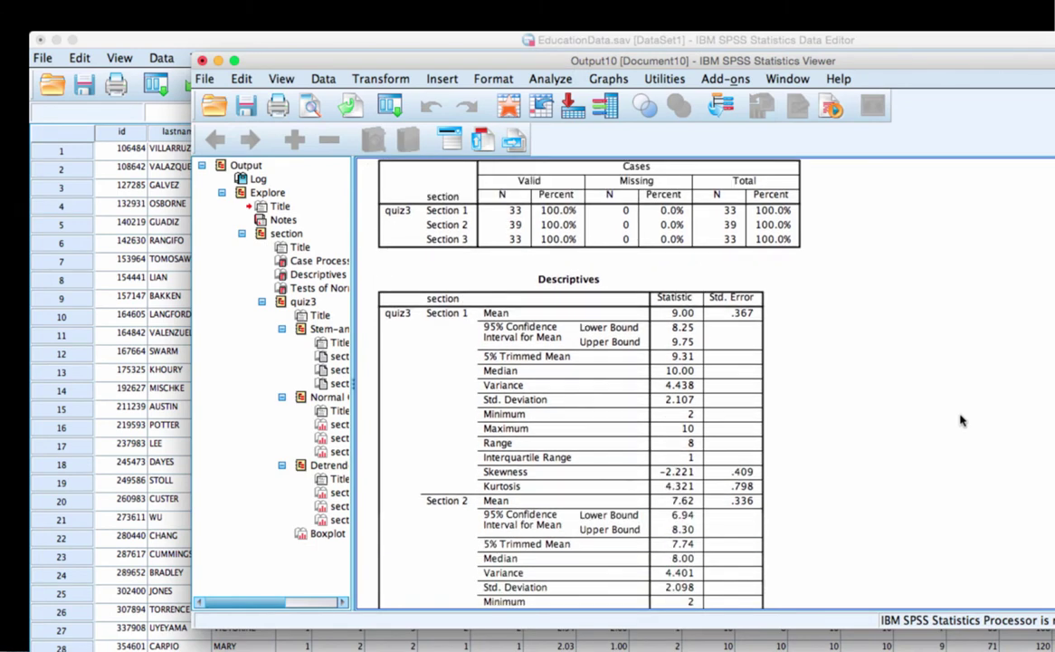
scroll(961, 420, "down", 3)
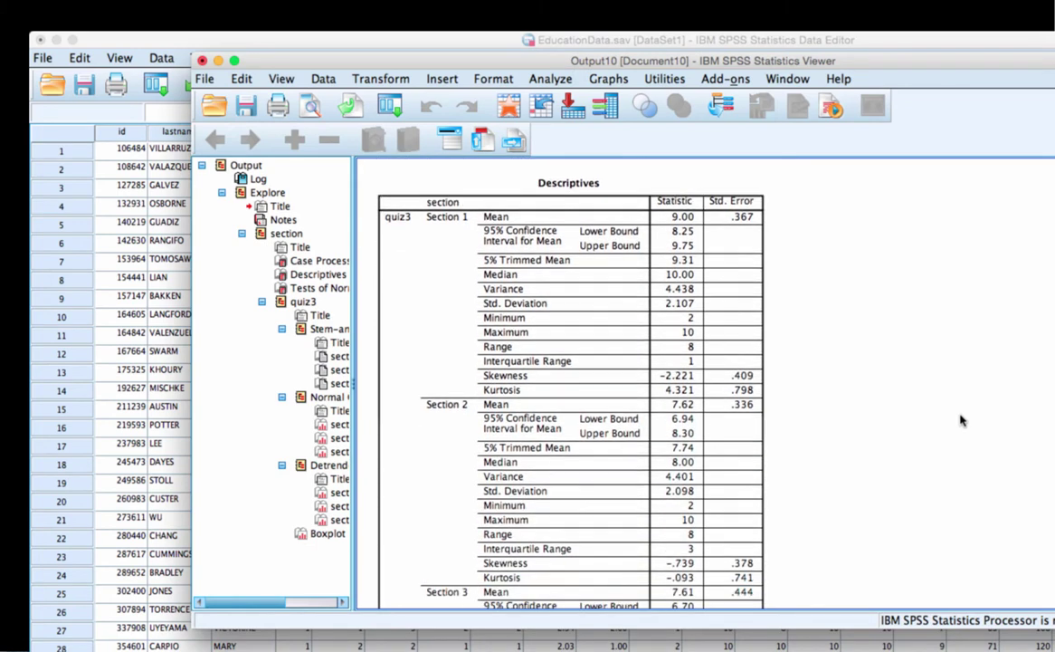
scroll(961, 420, "down", 15)
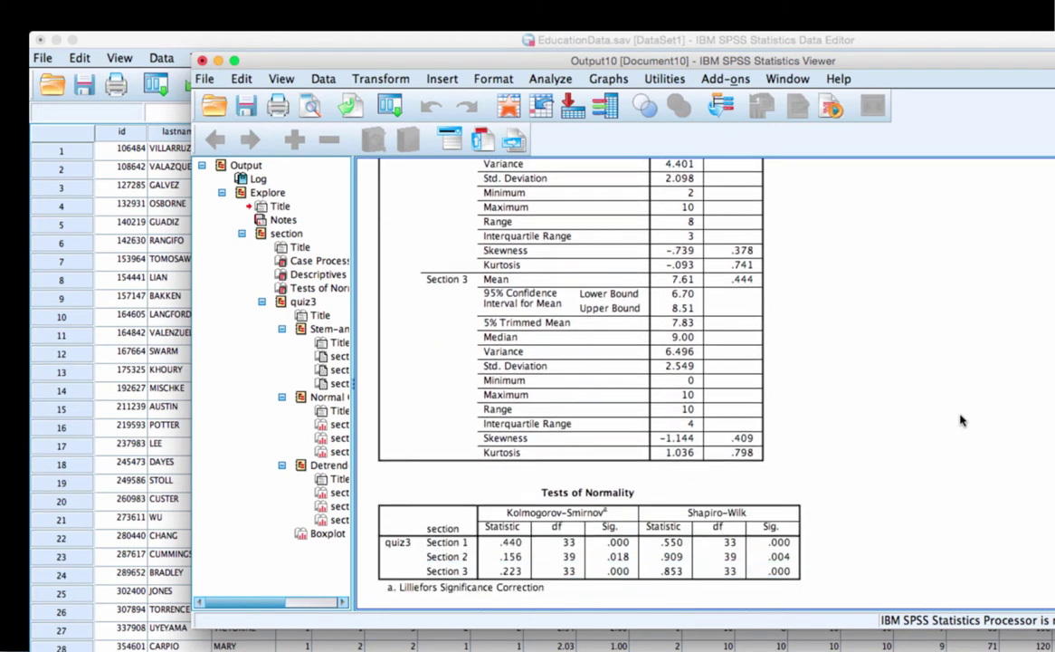
scroll(962, 419, "down", 2)
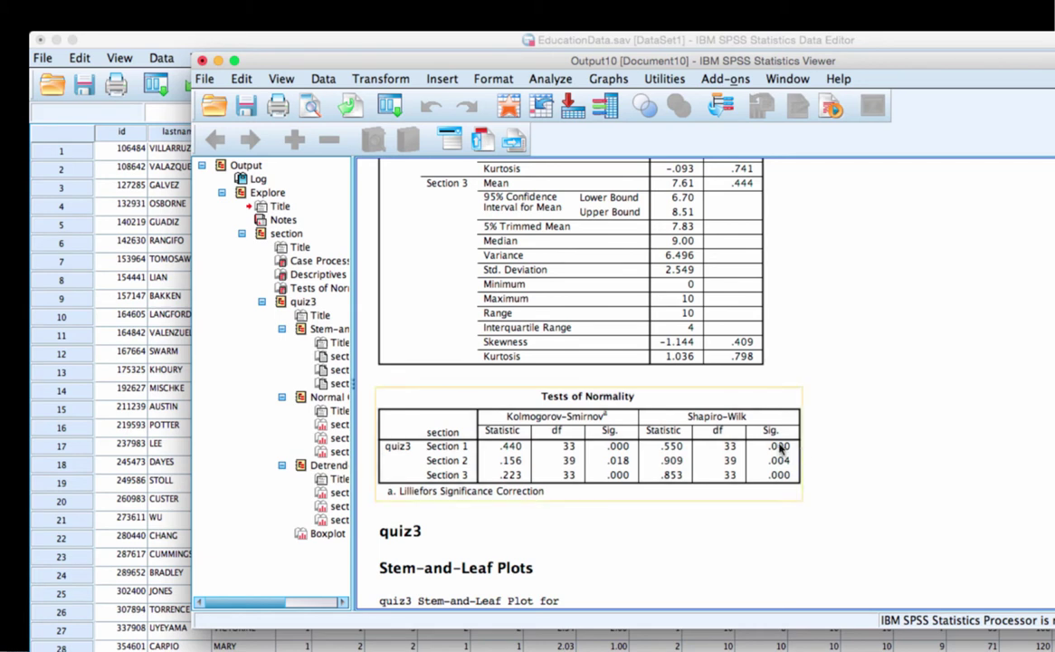
scroll(776, 434, "down", 2)
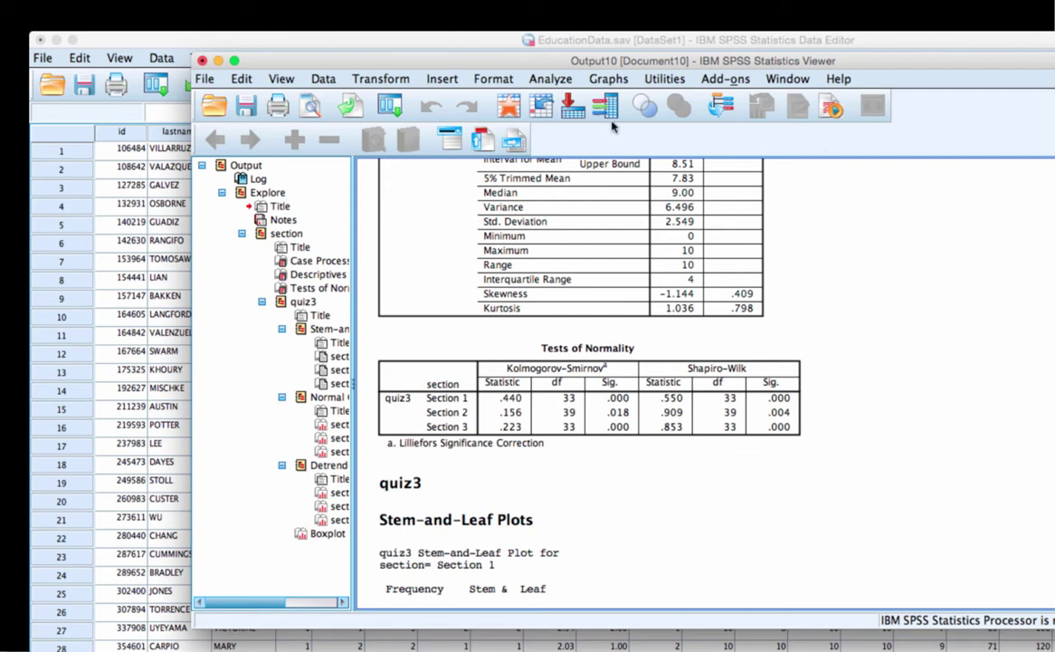
Close the Explore output viewer without saving it.
left_click(205, 79)
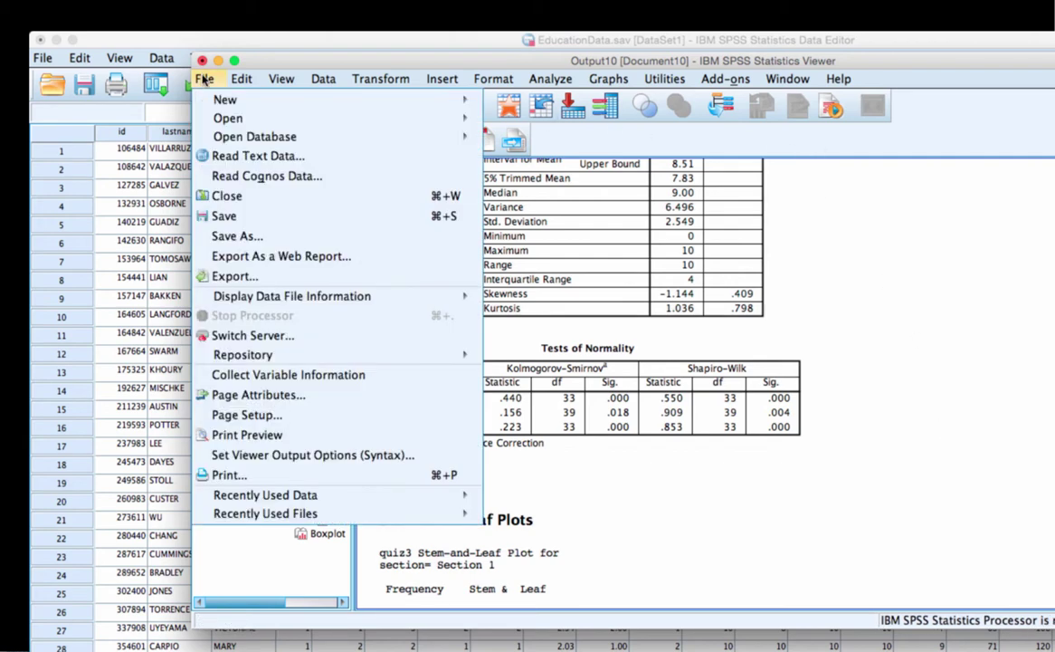
left_click(228, 196)
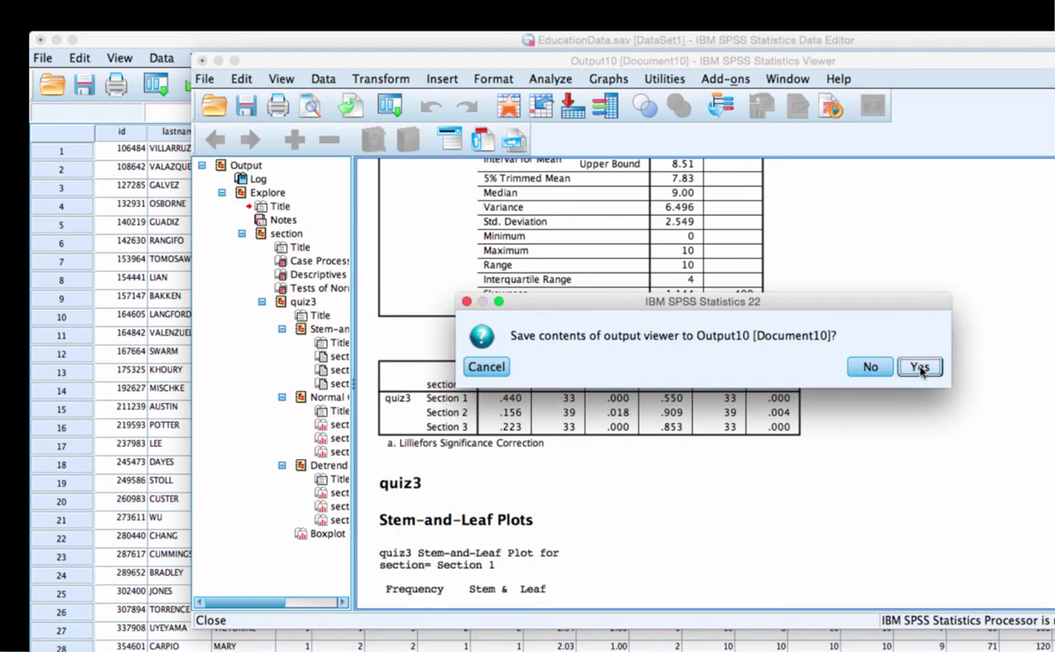
left_click(881, 369)
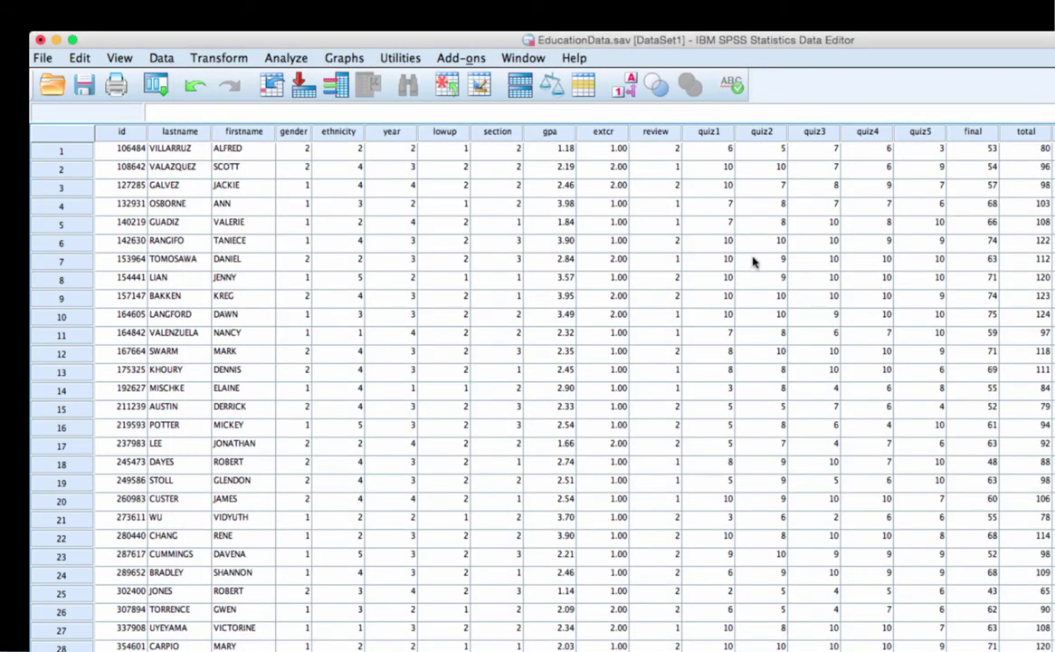
In Compare Means > One-Way ANOVA, make quiz3 the dependent variable and section the factor.
left_click(269, 58)
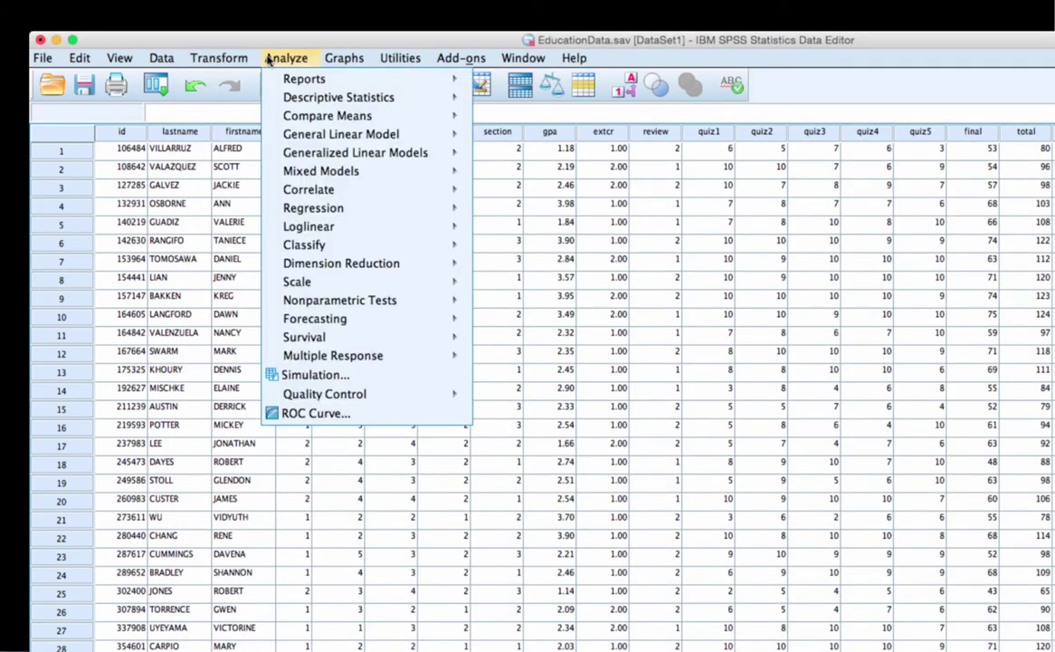
mouse_move(261, 115)
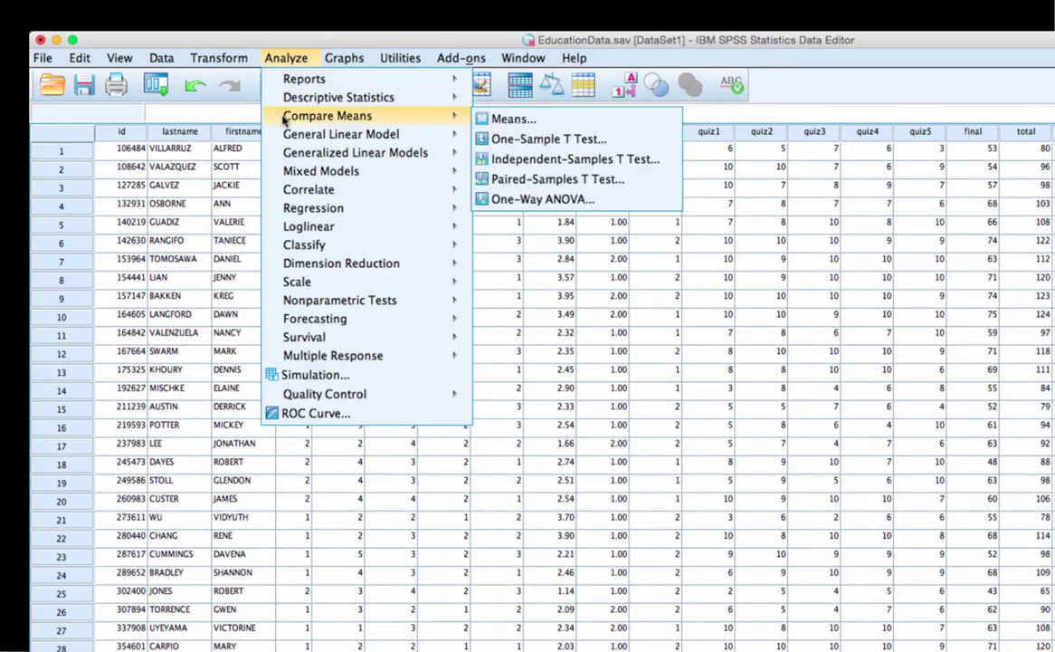
left_click(480, 199)
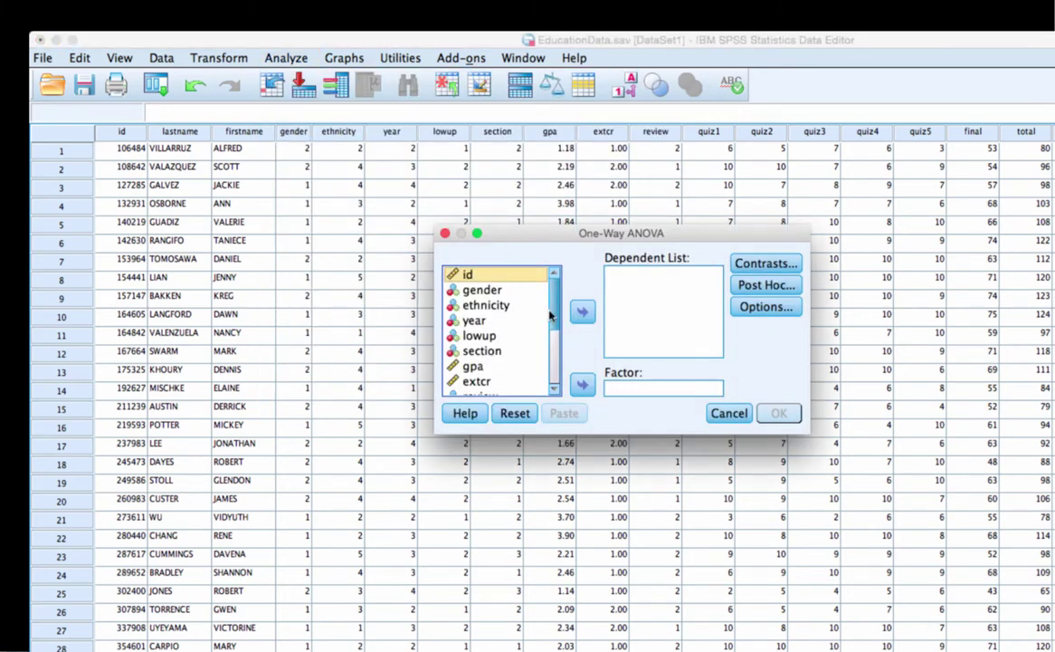
left_click_drag(555, 313, 557, 345)
left_click(487, 367)
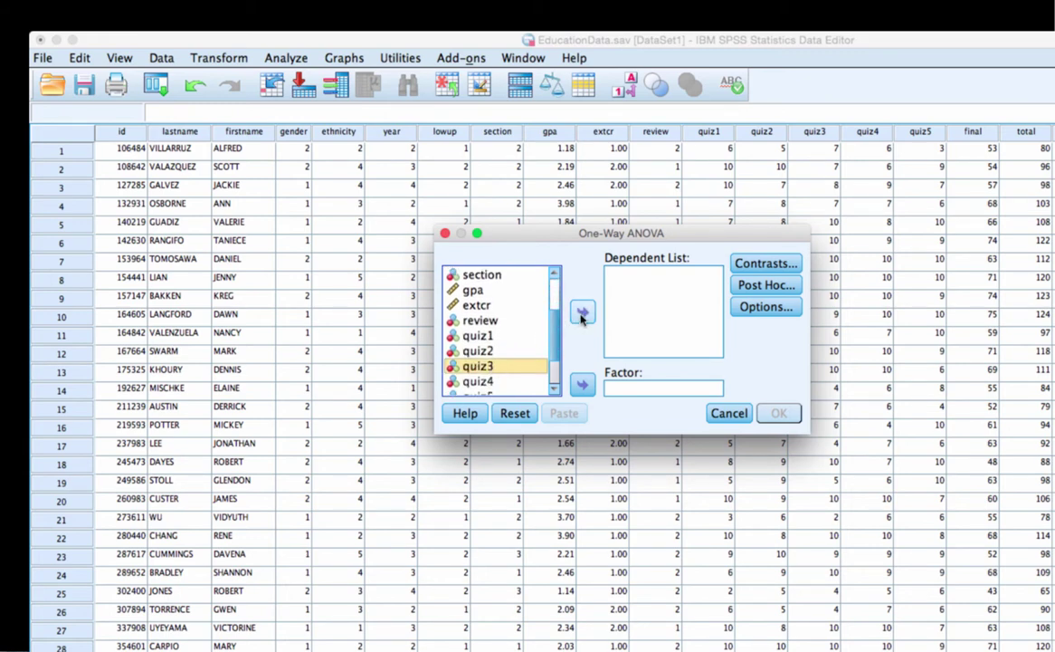
left_click(582, 312)
mouse_move(553, 334)
left_mouse_down()
mouse_move(554, 353)
mouse_move(555, 314)
left_mouse_up()
left_click(505, 313)
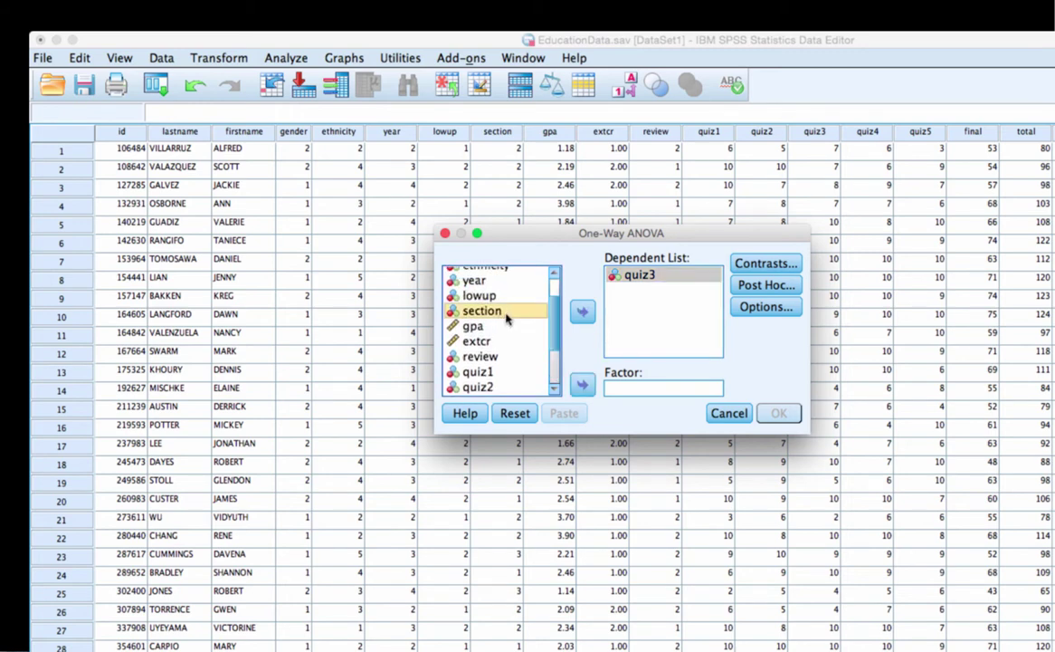
left_click(581, 383)
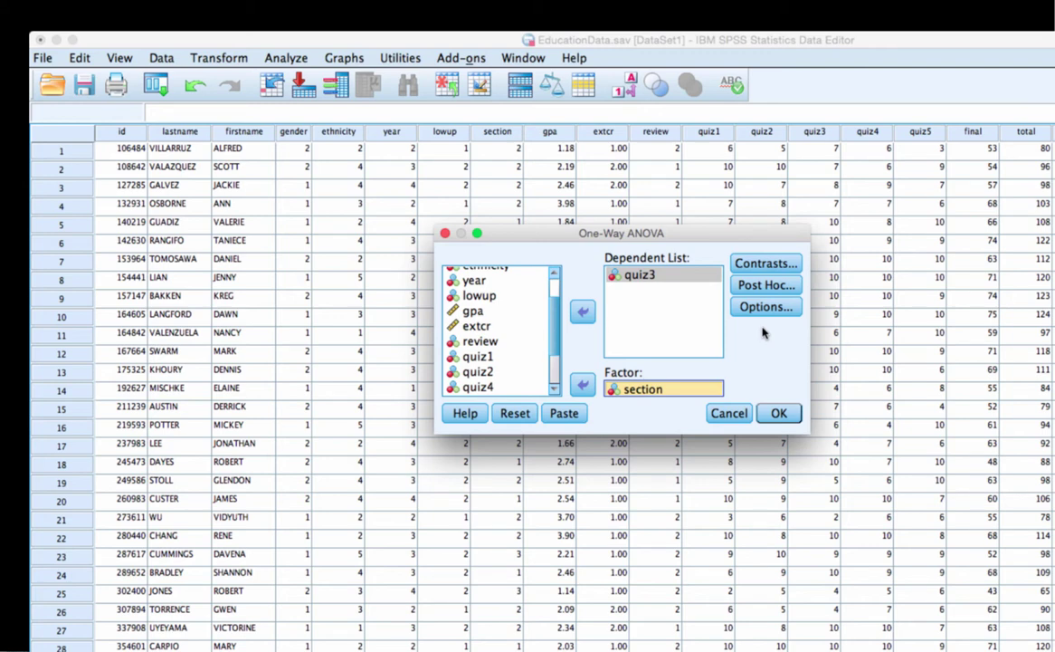
Tick Tukey in the Post Hoc comparisons and confirm.
left_click(763, 287)
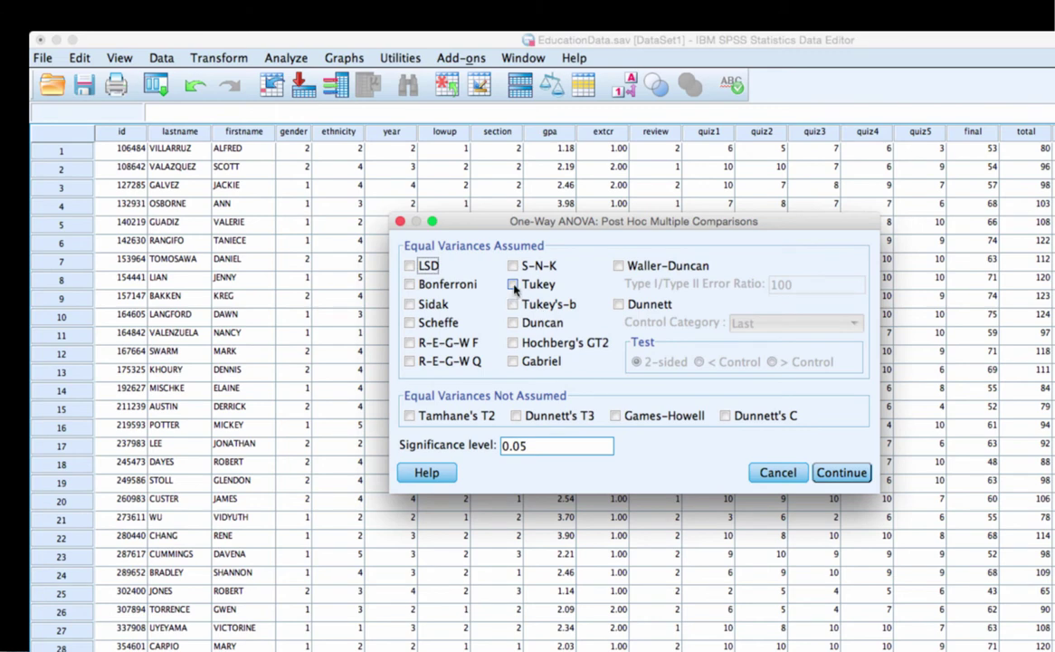
left_click(513, 285)
left_click(843, 466)
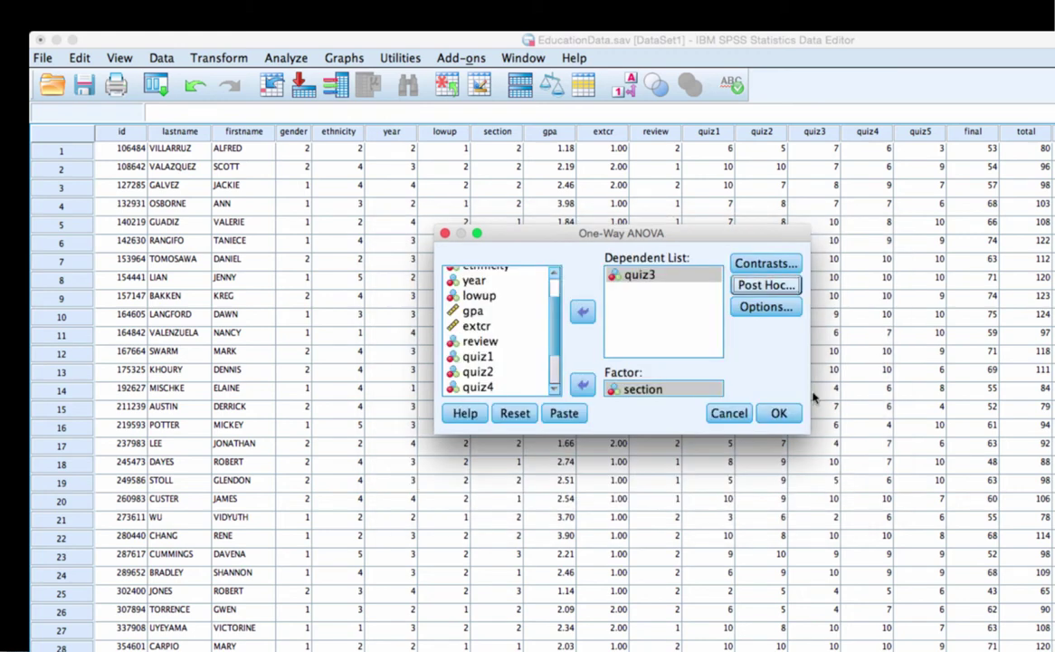
Tick Descriptive, Homogeneity of variance test and Means plot in Options, then run the ANOVA.
left_click(765, 308)
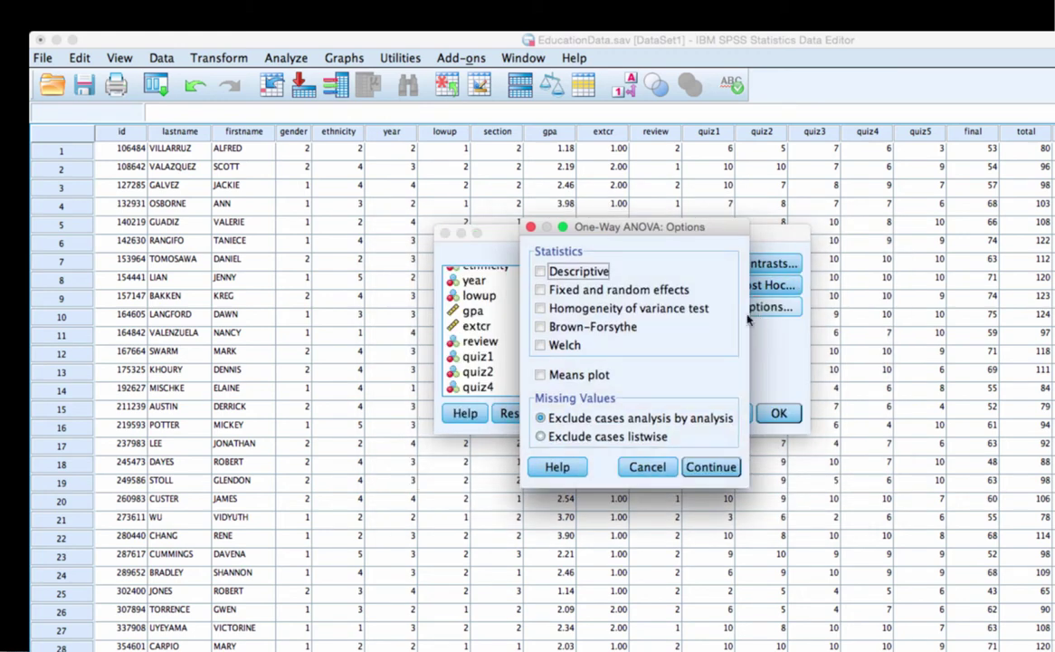
left_click(539, 271)
left_click(542, 309)
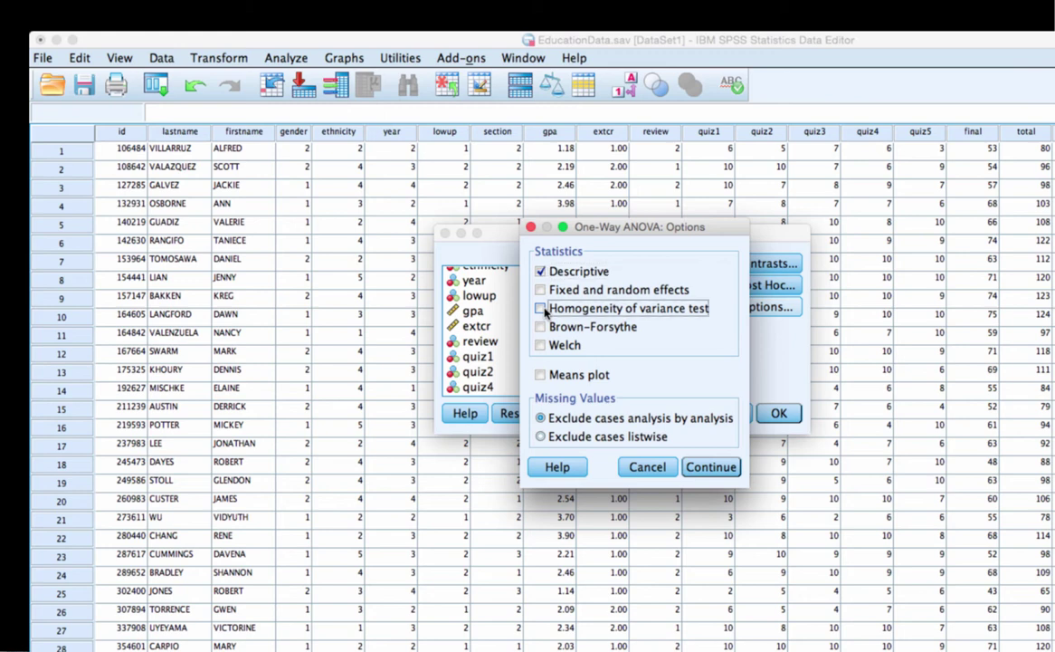
left_click(541, 374)
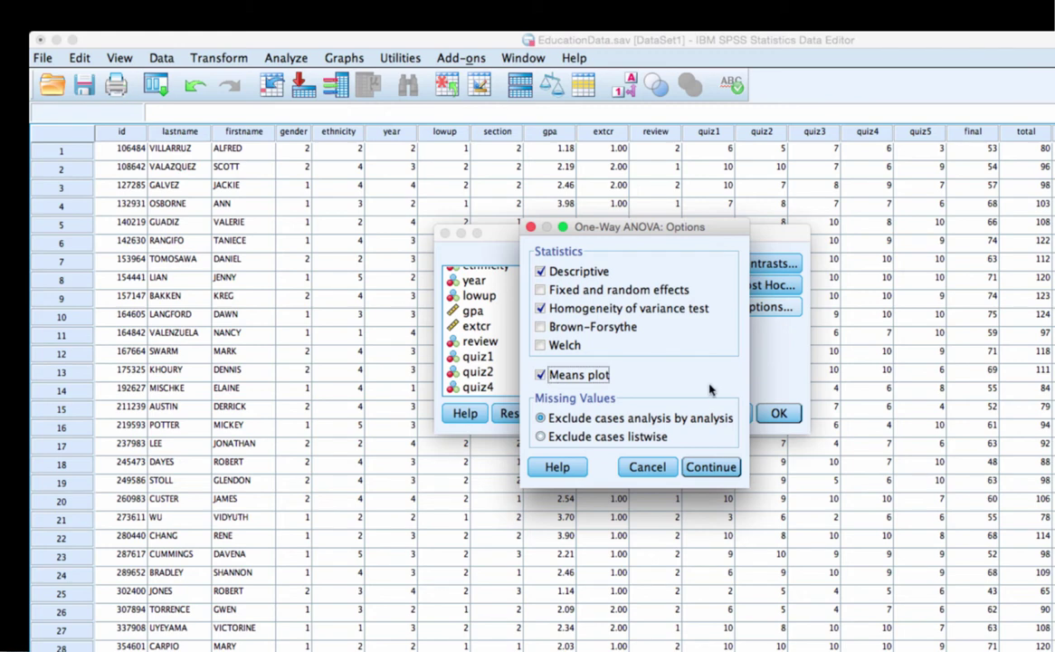
left_click(712, 469)
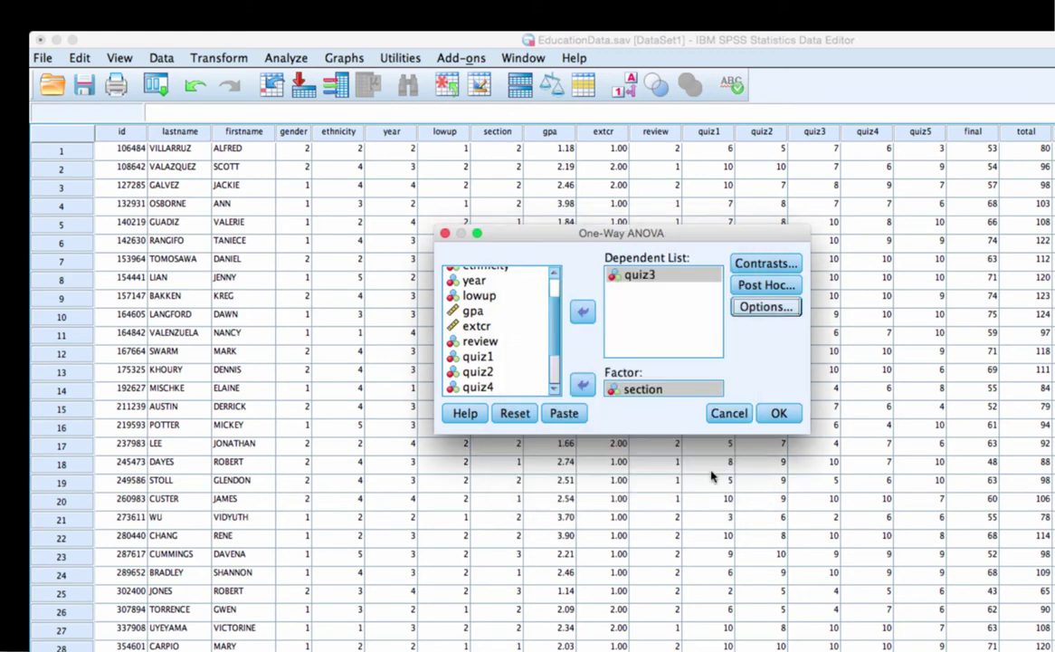
left_click(777, 414)
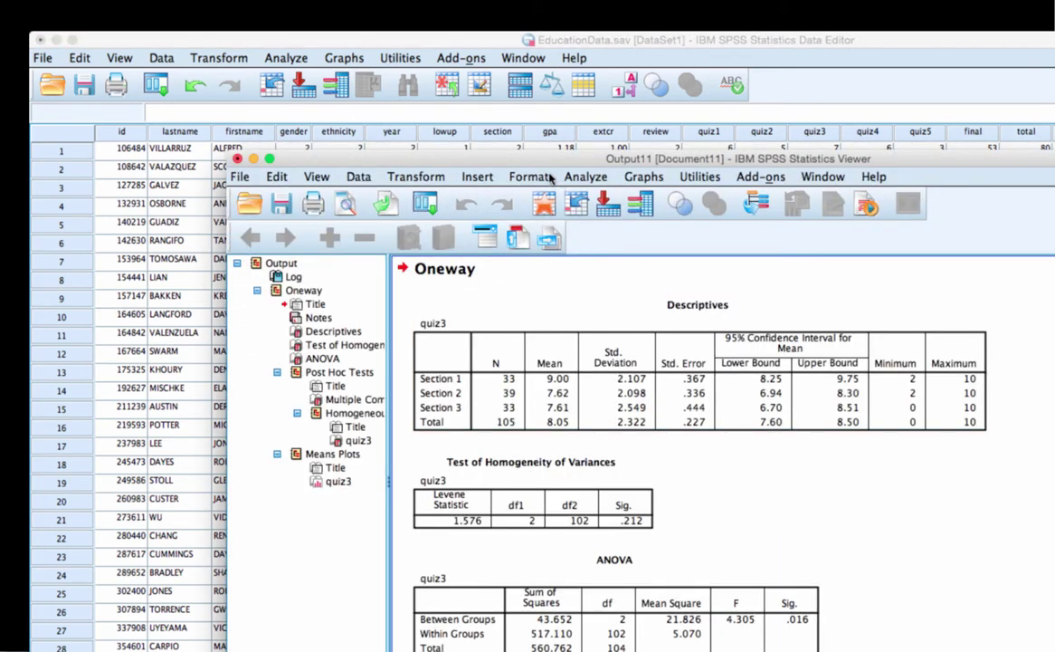
Reposition the output viewer and inspect the ANOVA table (F = 4.305, Sig. .016).
left_click_drag(496, 160, 396, 72)
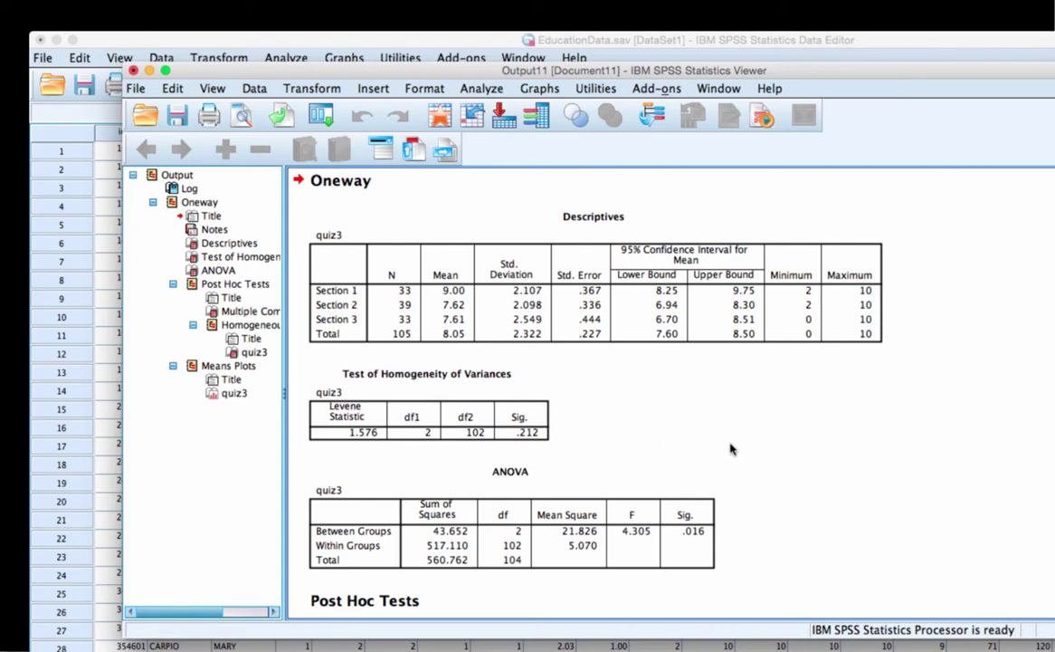
scroll(748, 447, "down", 3)
left_click(686, 411)
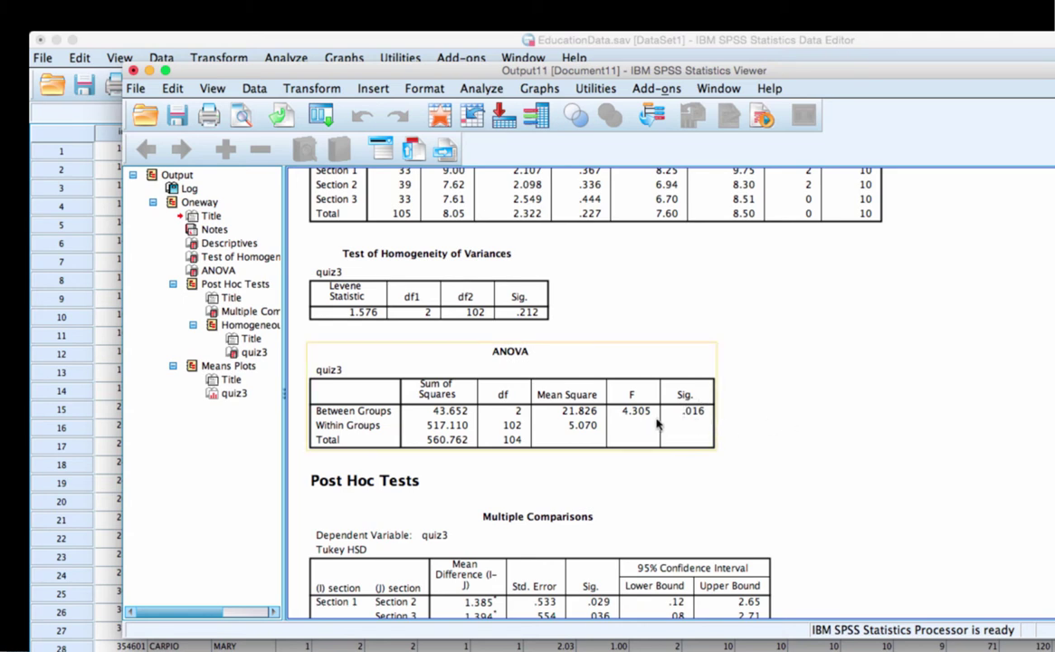
left_click(740, 421)
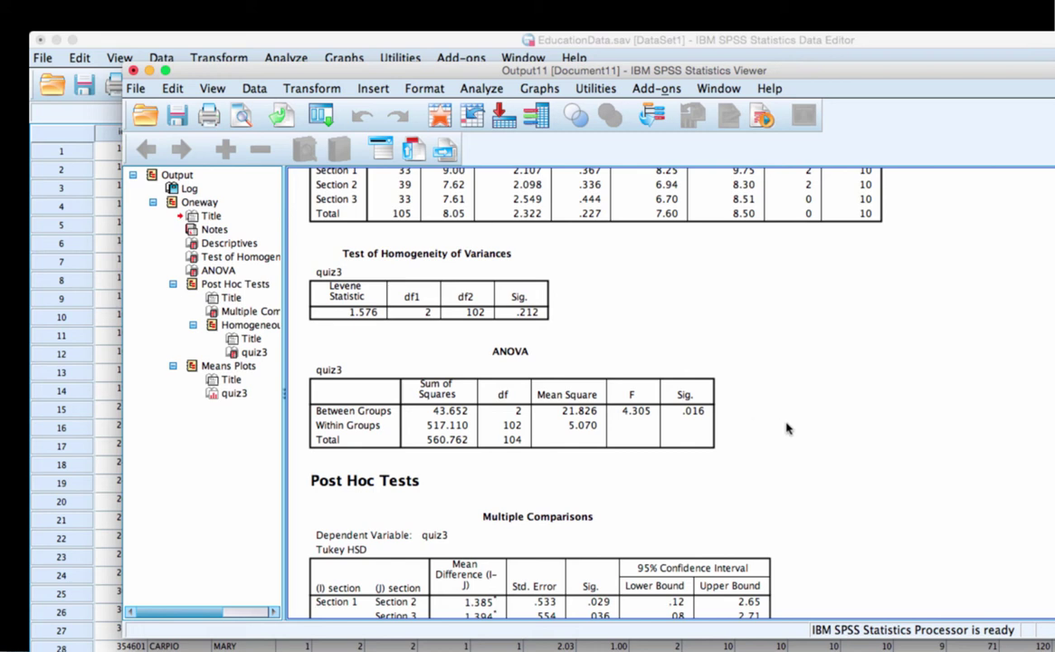
scroll(788, 428, "down", 5)
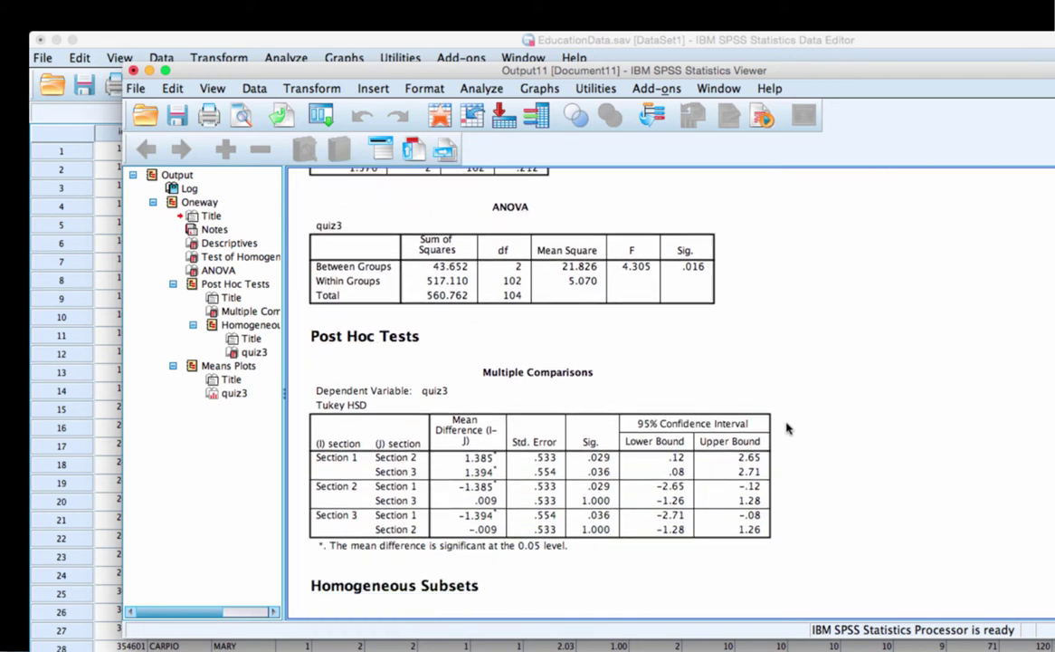
left_click(712, 394)
left_click(821, 403)
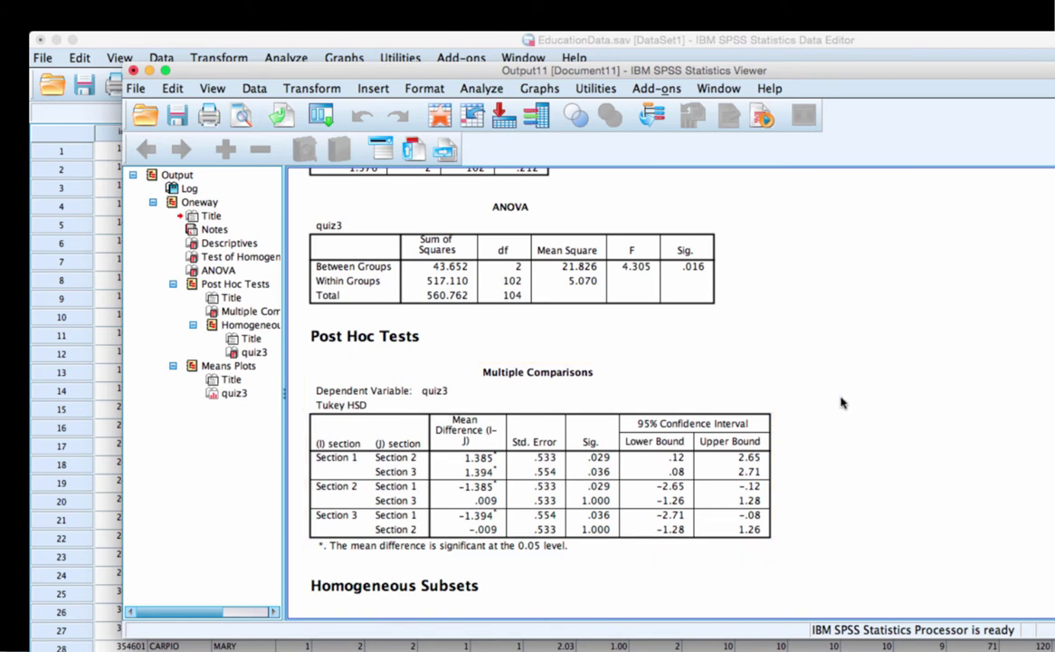
left_click(317, 464)
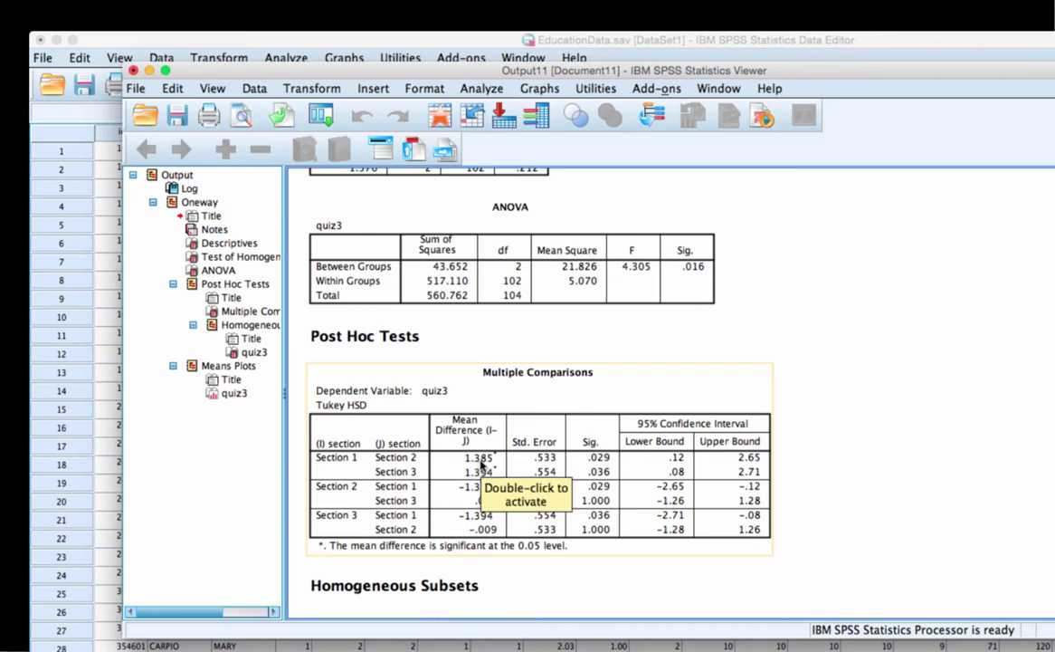
left_click(910, 457)
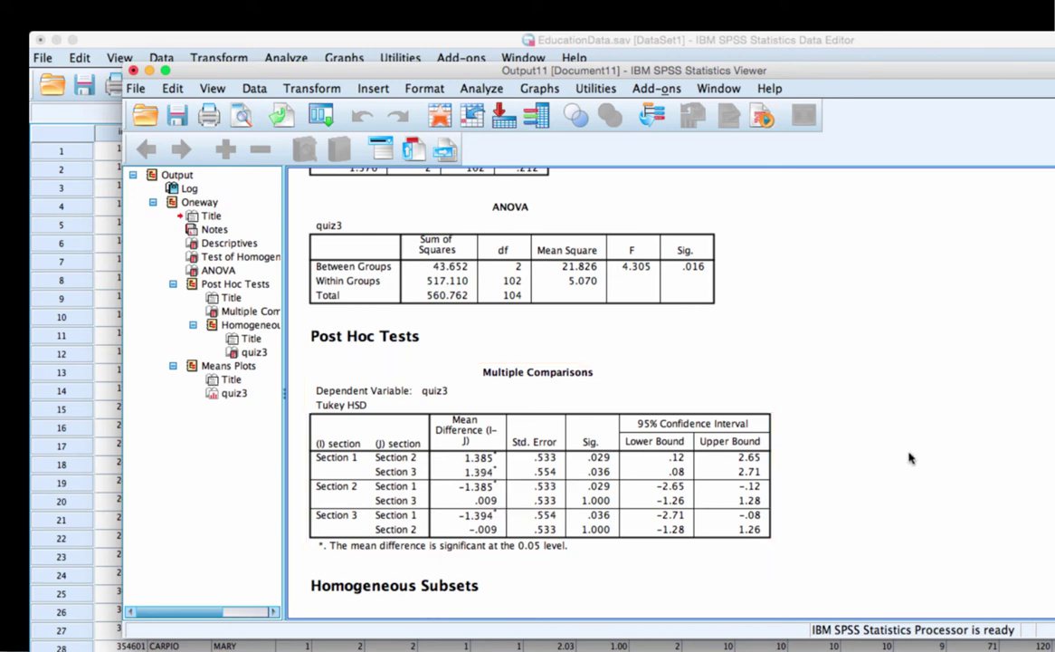
left_click(543, 407)
scroll(803, 415, "up", 6)
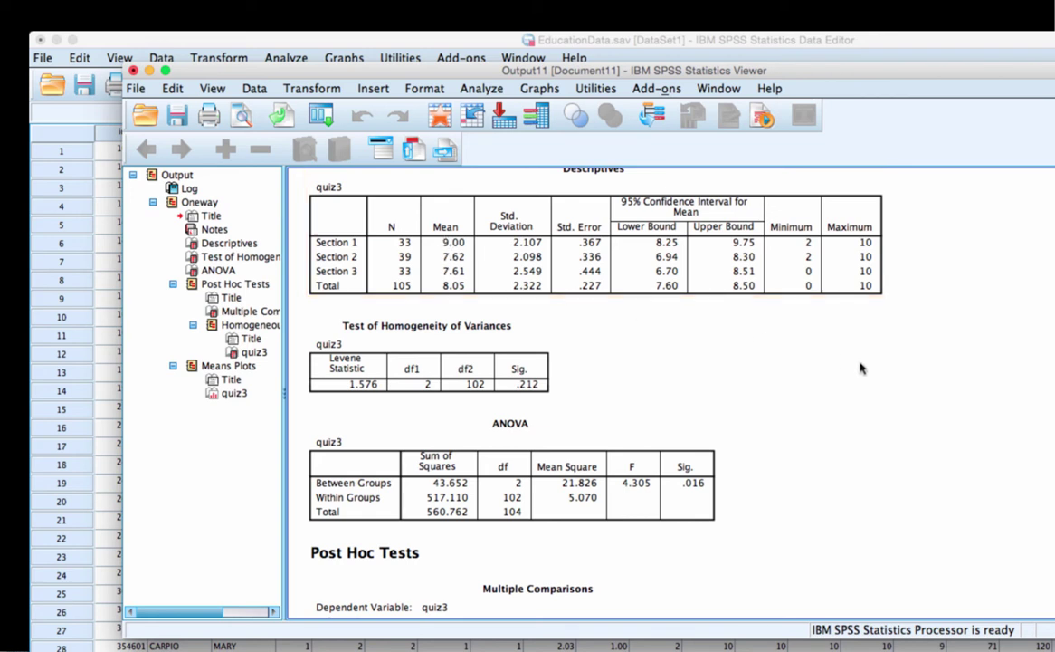
scroll(805, 349, "down", 8)
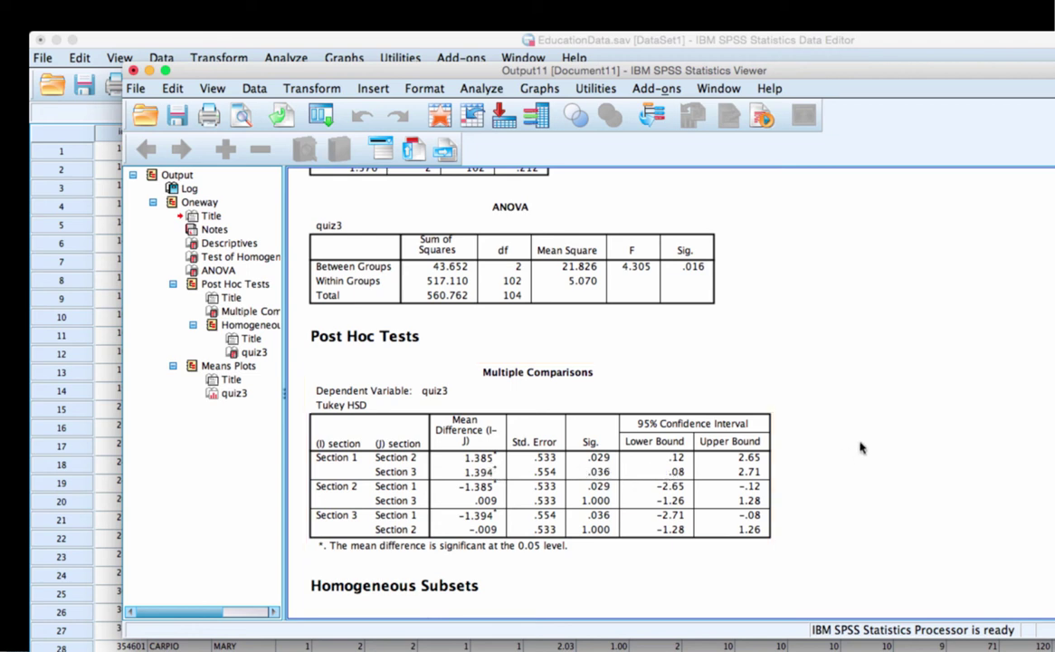
scroll(860, 447, "up", 8)
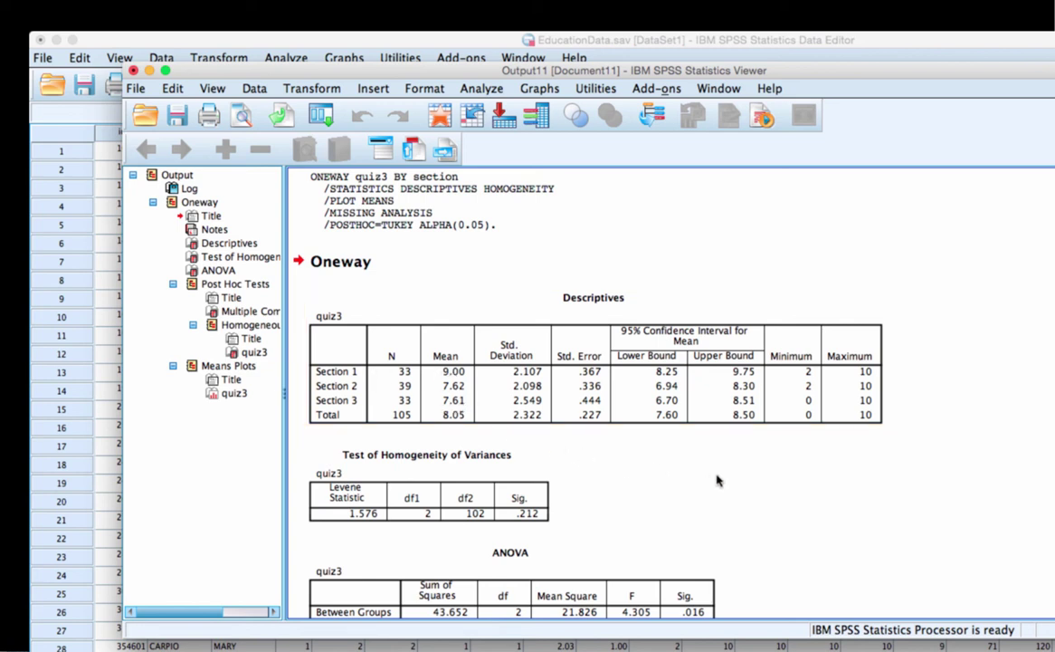
scroll(716, 479, "down", 10)
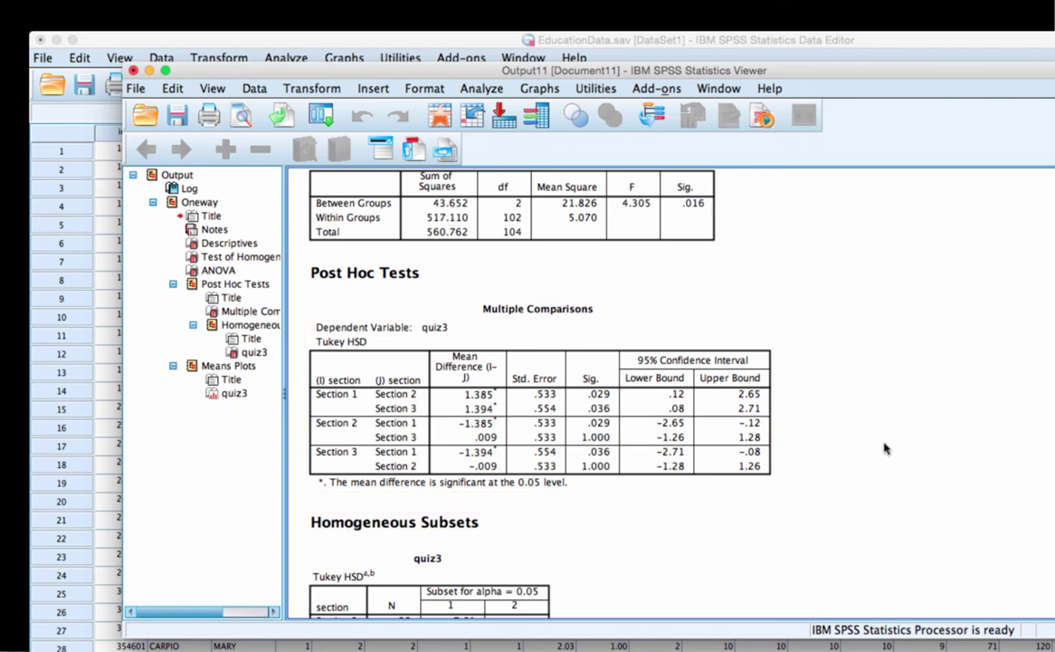
scroll(886, 448, "up", 6)
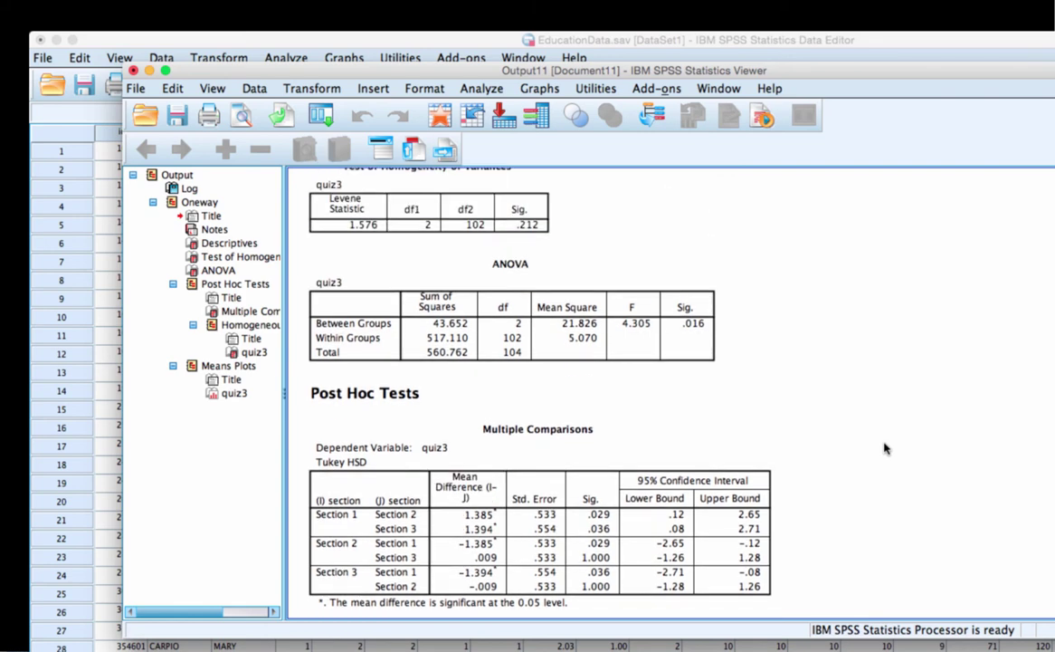
scroll(885, 448, "up", 1)
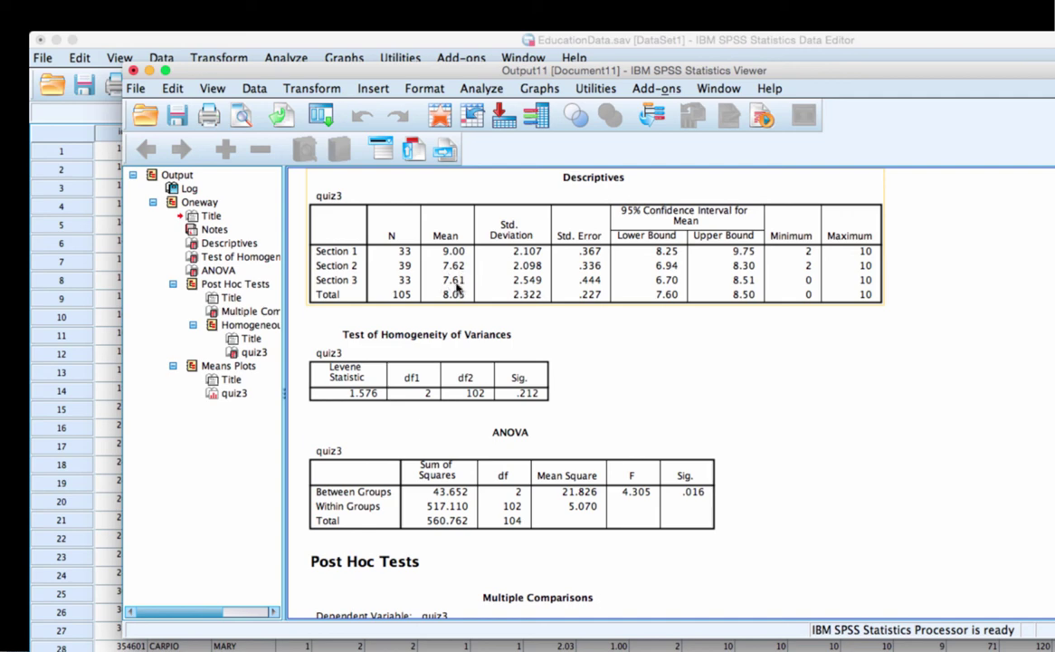
scroll(792, 413, "down", 5)
left_click(532, 438)
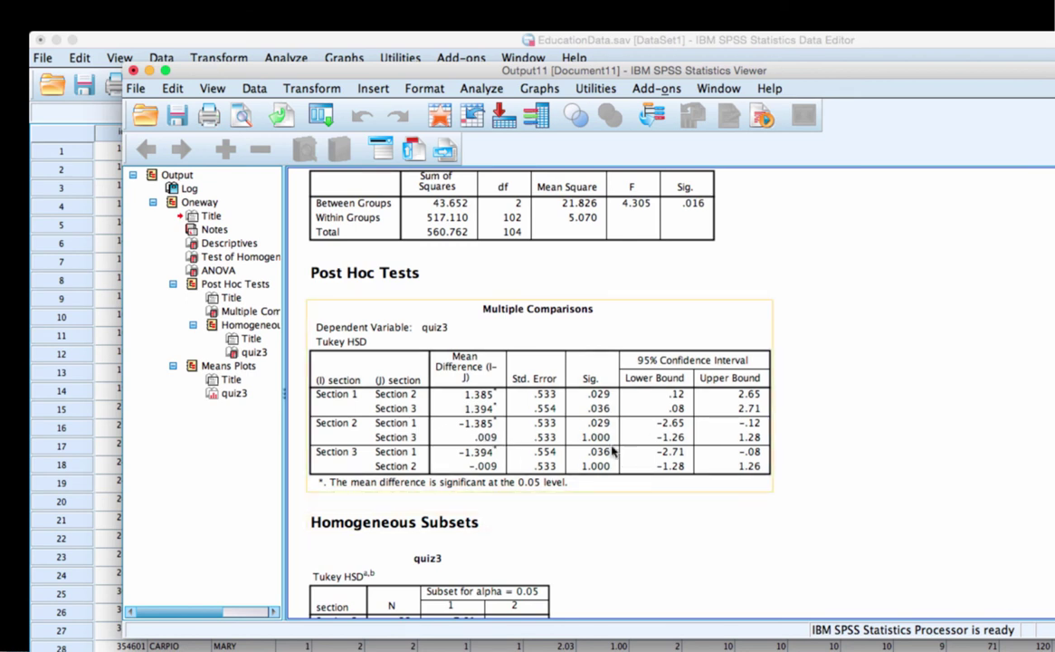
left_click(554, 496)
scroll(579, 506, "down", 3)
left_click(341, 384)
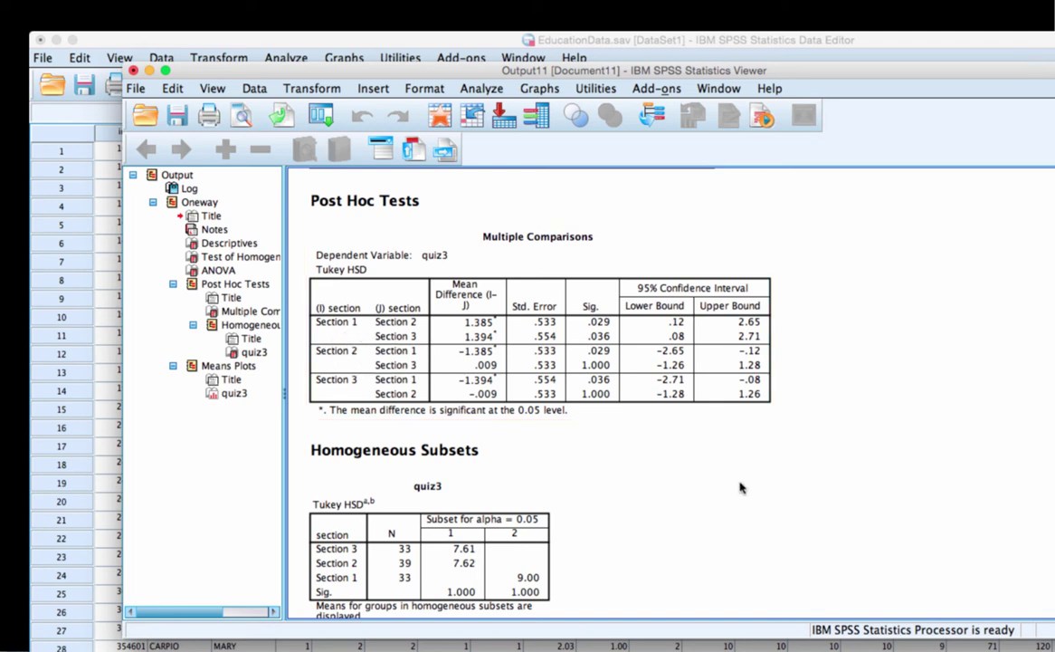
scroll(740, 488, "down", 5)
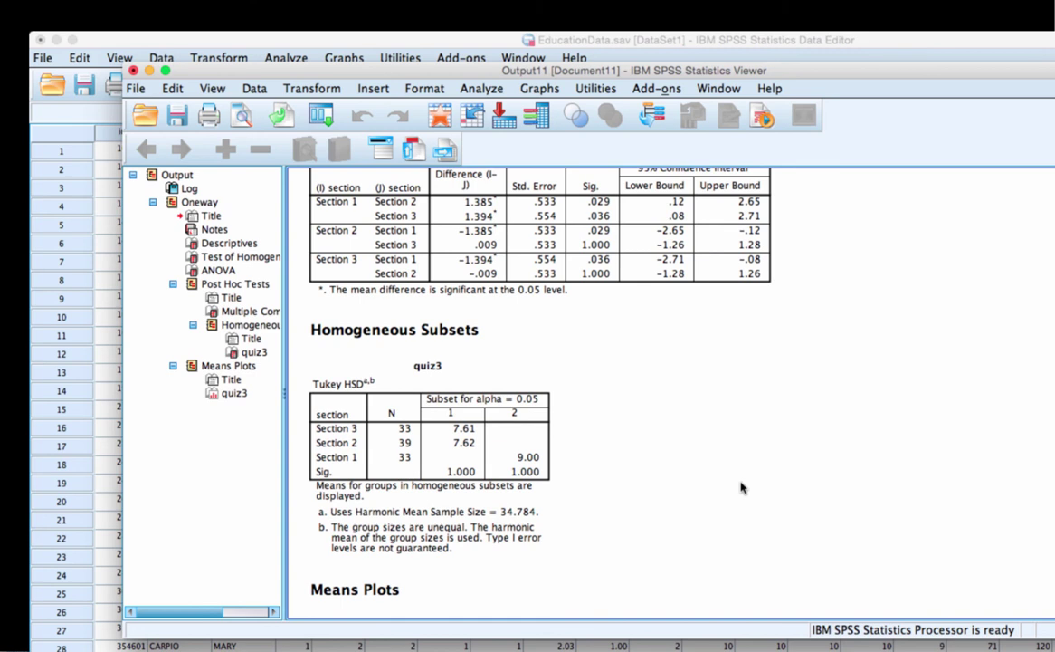
scroll(739, 487, "up", 1)
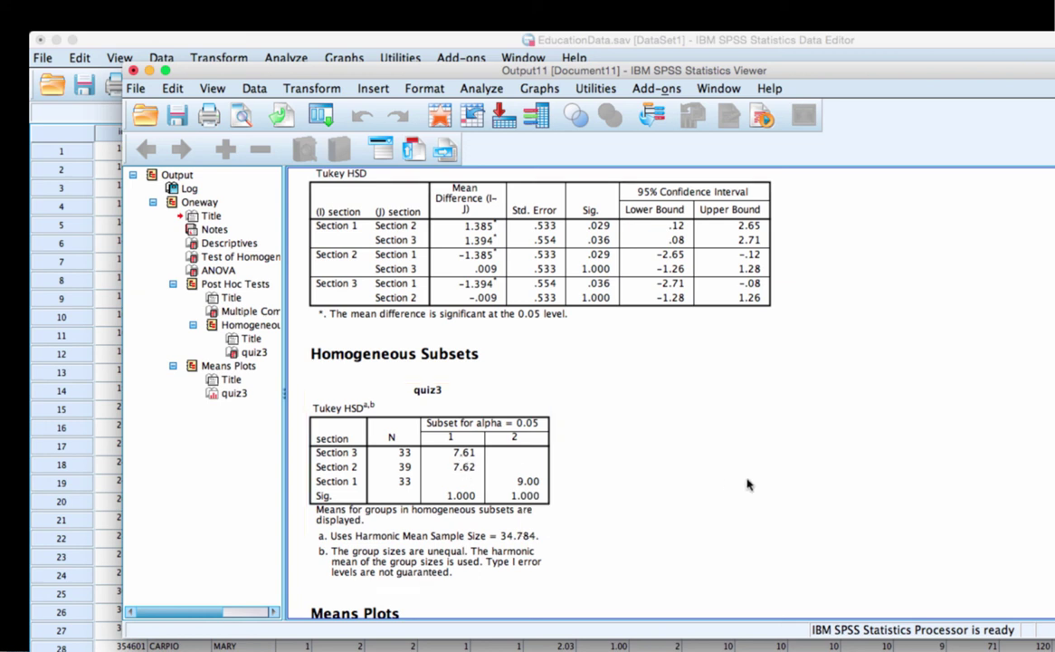
Scroll to the Means Plot of quiz3 across the three sections and inspect the chart.
scroll(748, 484, "down", 10)
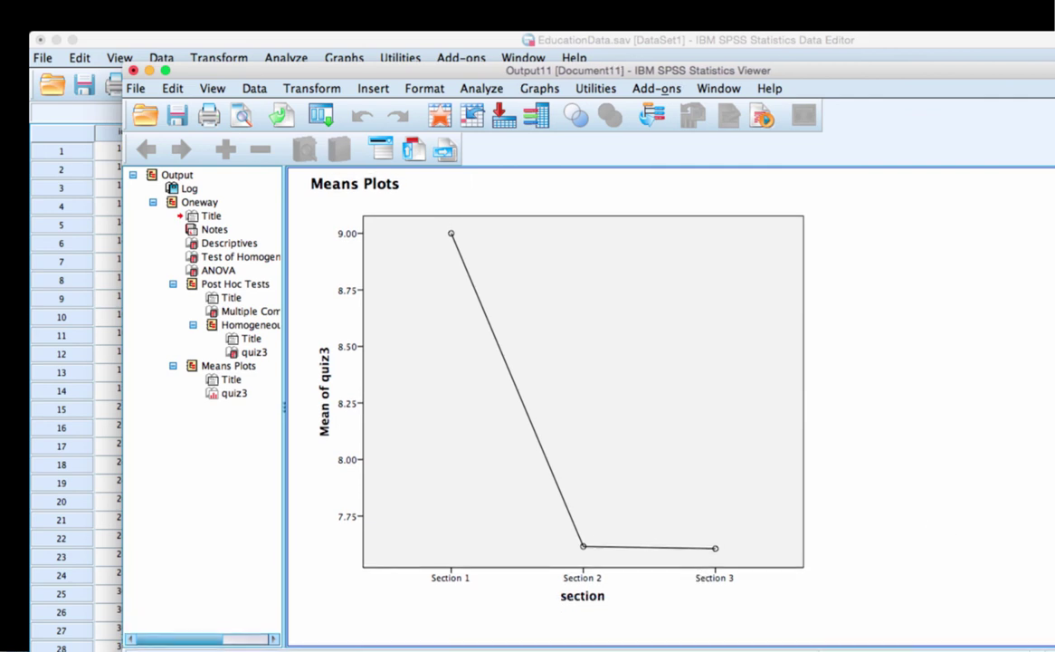
left_click(679, 586)
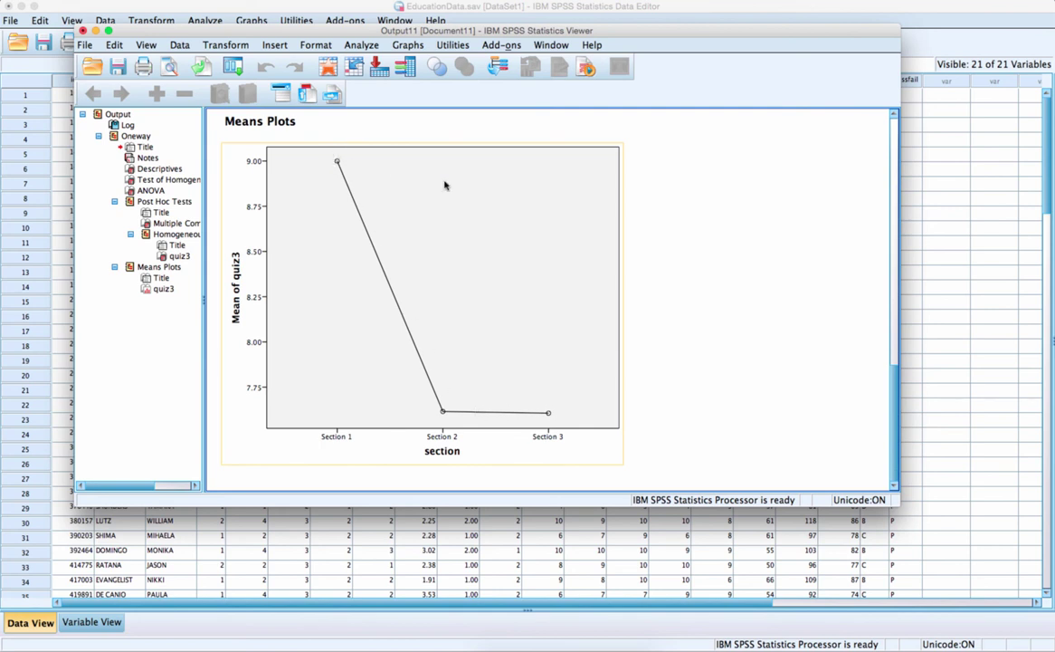
left_click(724, 220)
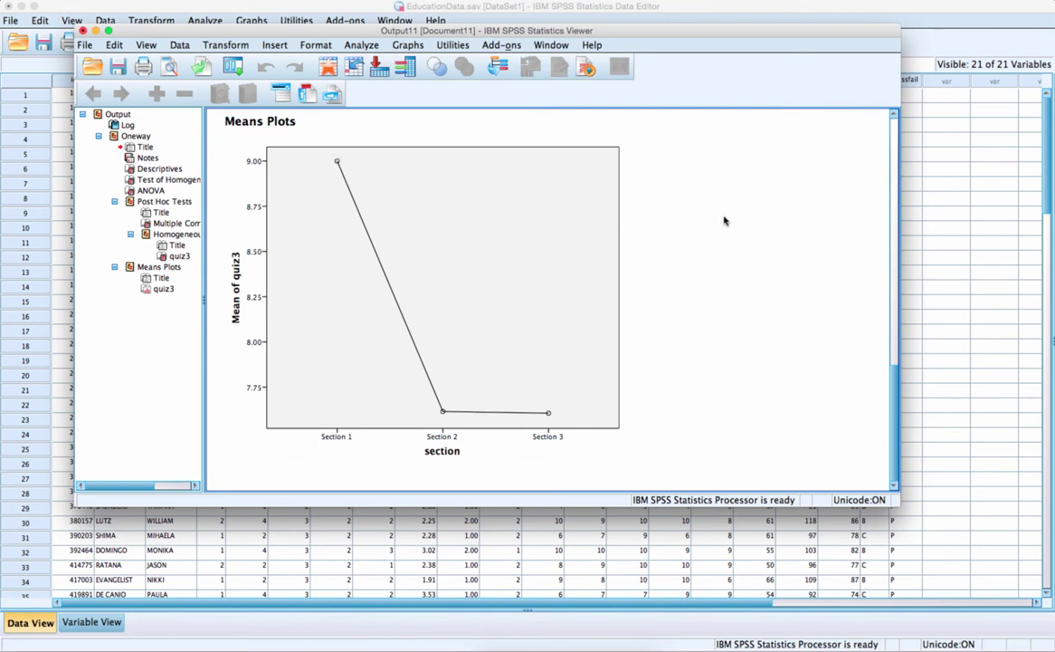